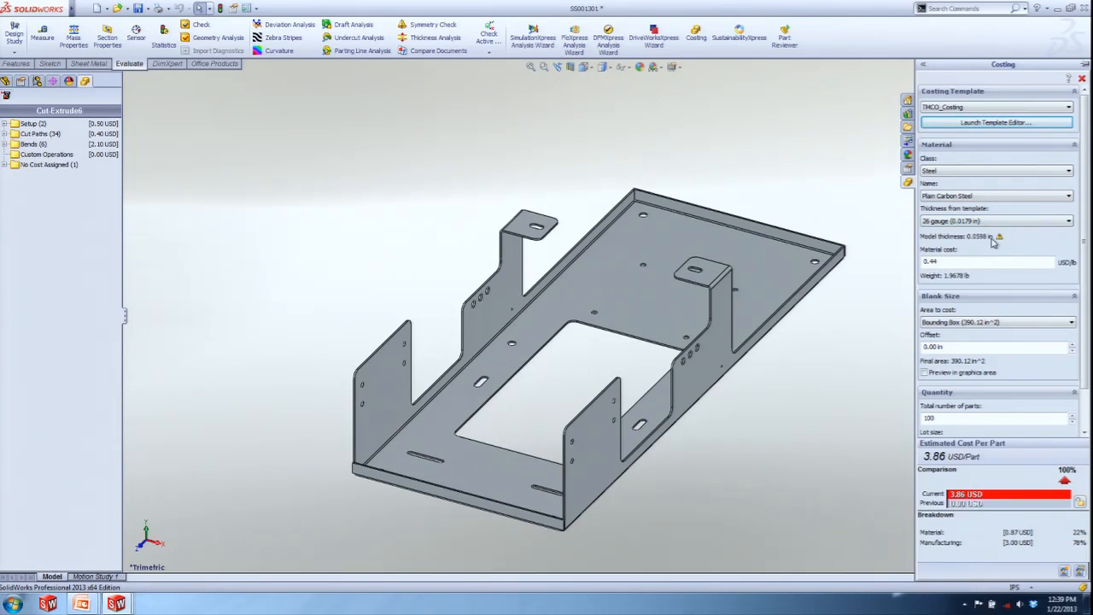
Set the sheet thickness from the costing template to 16 gauge (0.0598 in) to match the model thickness
{"action": "mouse_move", "coordinate": [999, 243]}
{"action": "left_click", "coordinate": [1002, 223]}
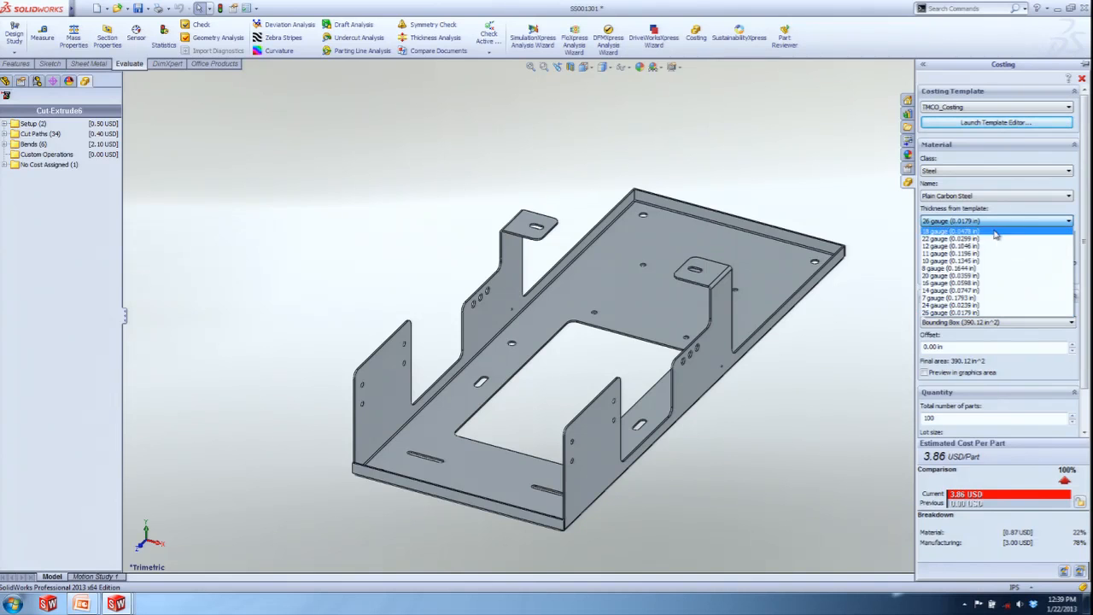
{"action": "left_click", "coordinate": [962, 291]}
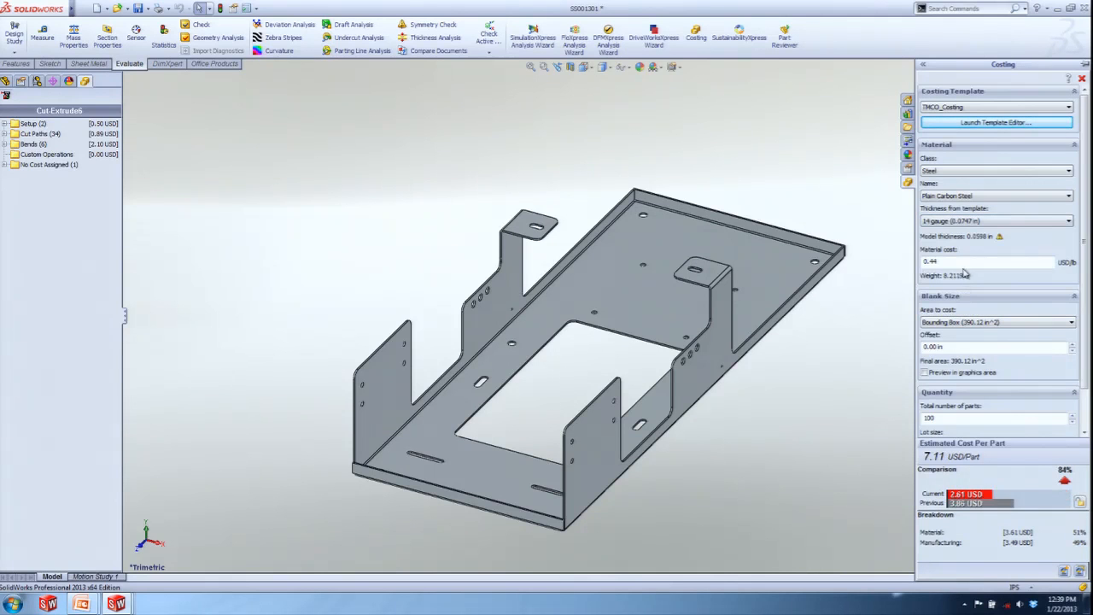
{"action": "left_click", "coordinate": [996, 222]}
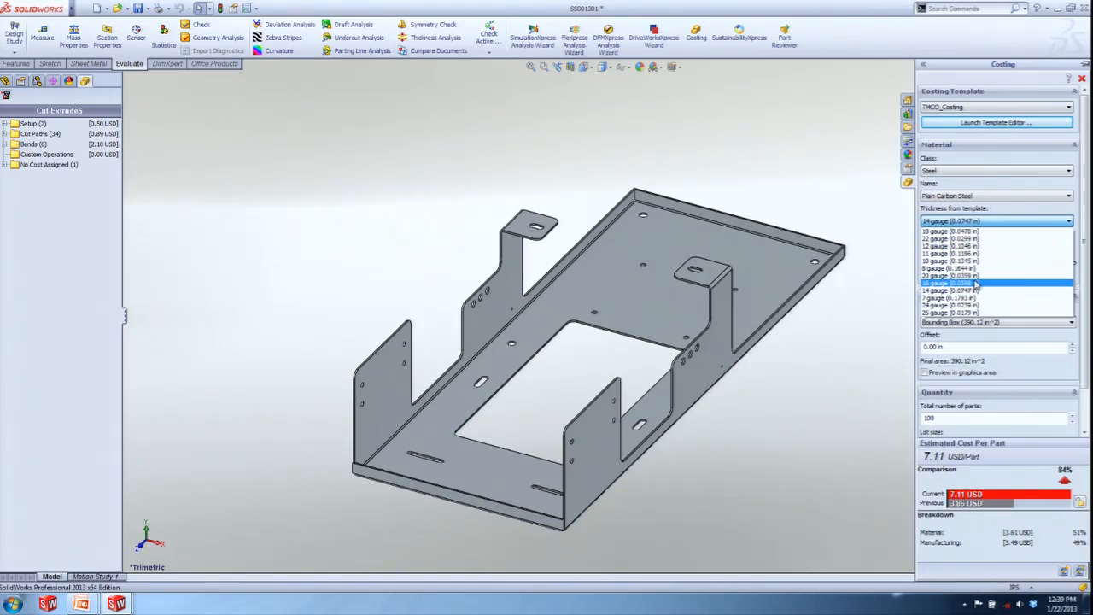
{"action": "left_click", "coordinate": [976, 284]}
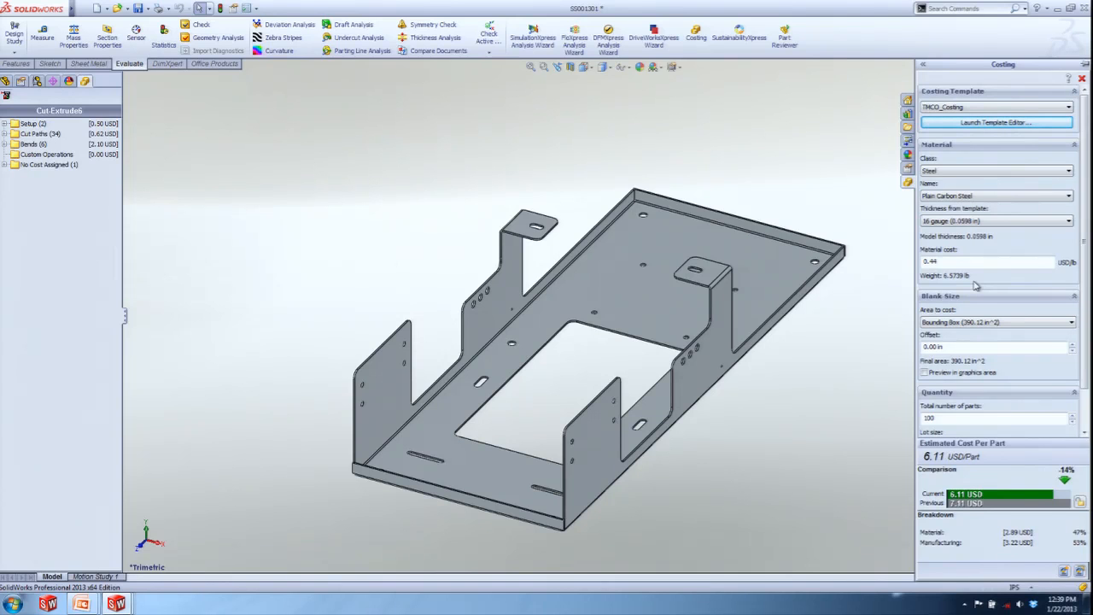
Set the total number of parts to 15 and make the resulting cost the comparison baseline, keeping the Costing pane pinned open
{"action": "double_click", "coordinate": [945, 418]}
{"action": "type", "text": "15"}
{"action": "left_click", "coordinate": [1081, 504]}
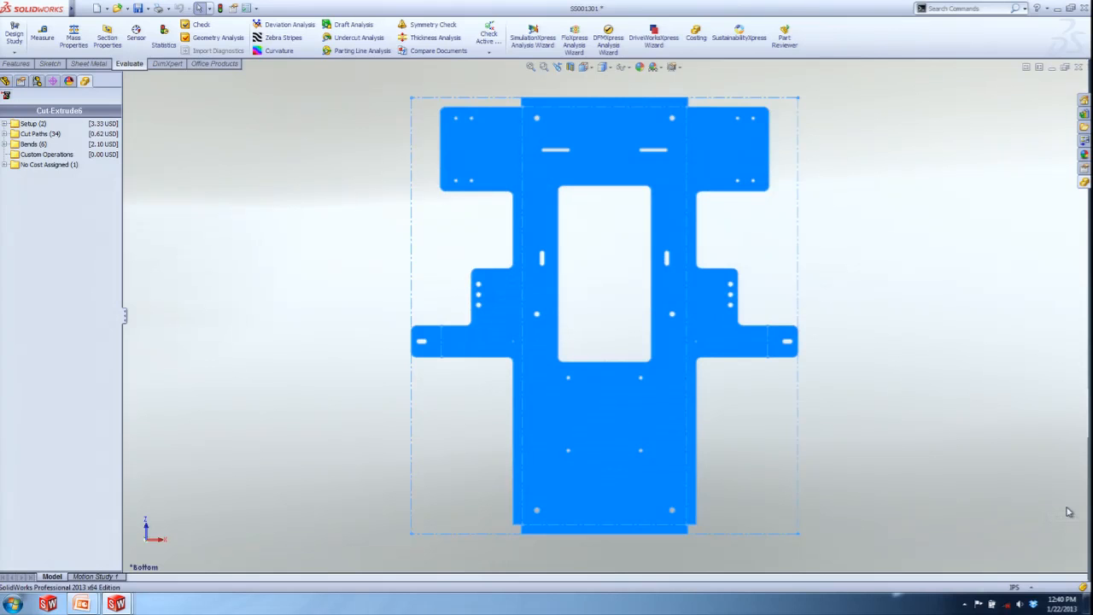
{"action": "left_click", "coordinate": [1083, 182]}
{"action": "left_click", "coordinate": [1085, 66]}
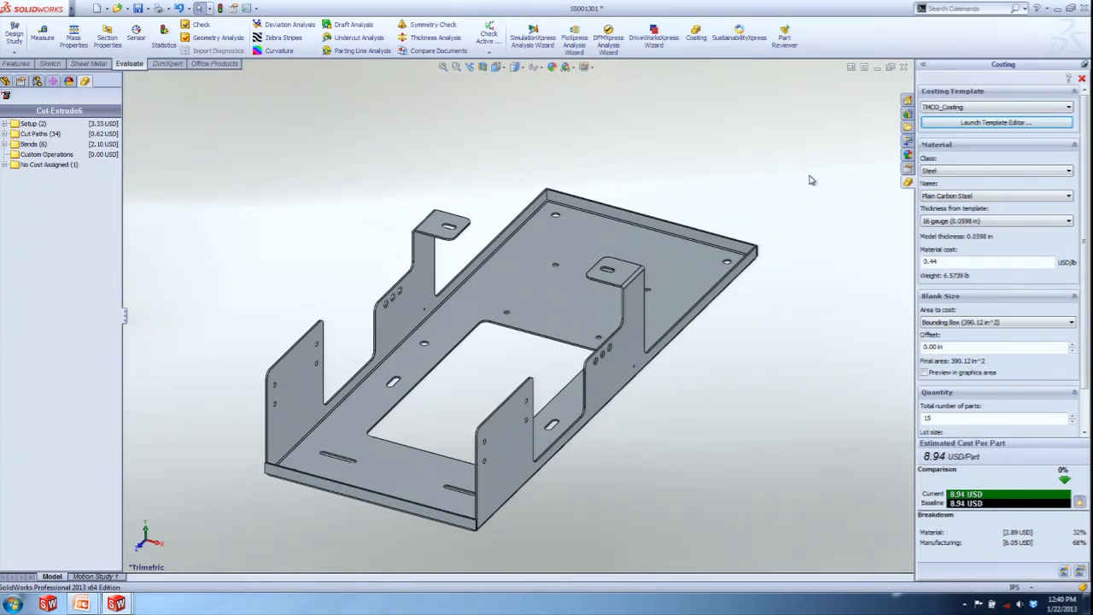
Try AISI 304 as the part material to compare its cost, and restore Plain Carbon Steel
{"action": "left_click", "coordinate": [978, 198]}
{"action": "left_click", "coordinate": [978, 207]}
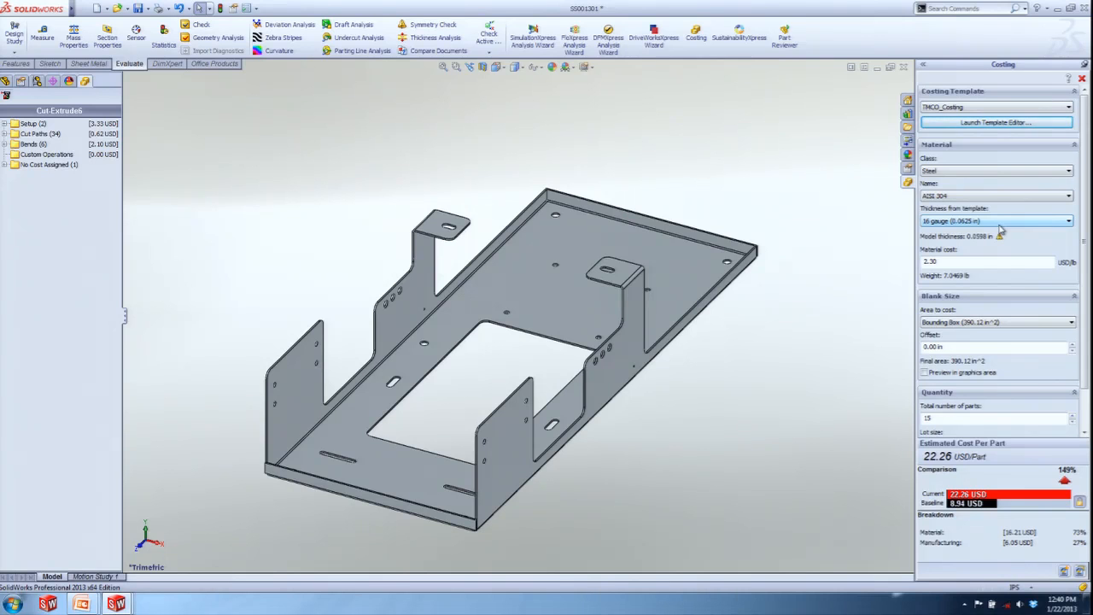
{"action": "left_click", "coordinate": [978, 197]}
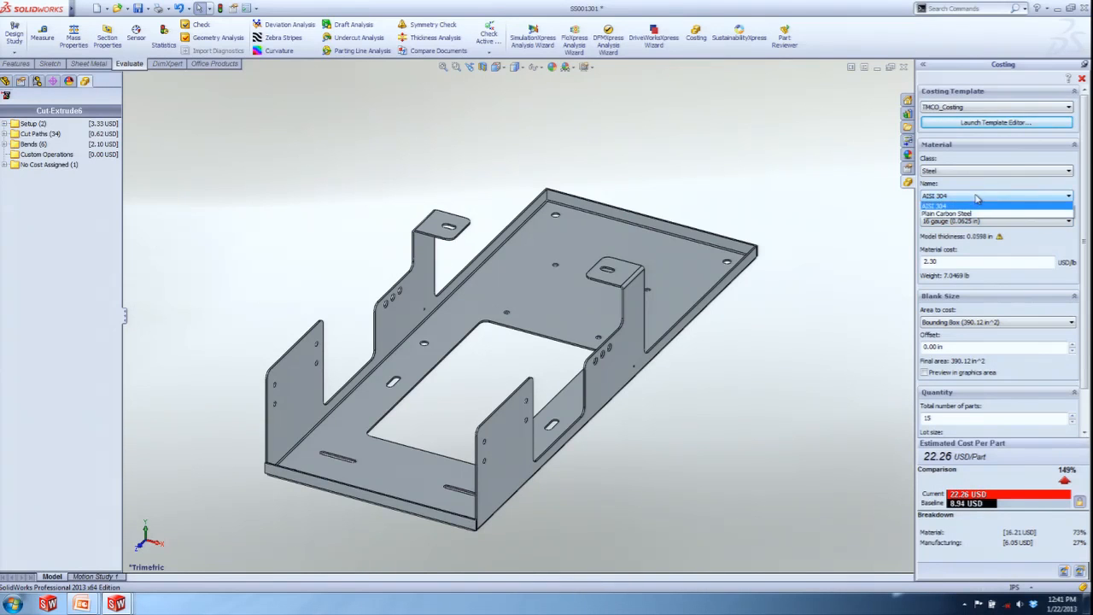
{"action": "left_click", "coordinate": [965, 213]}
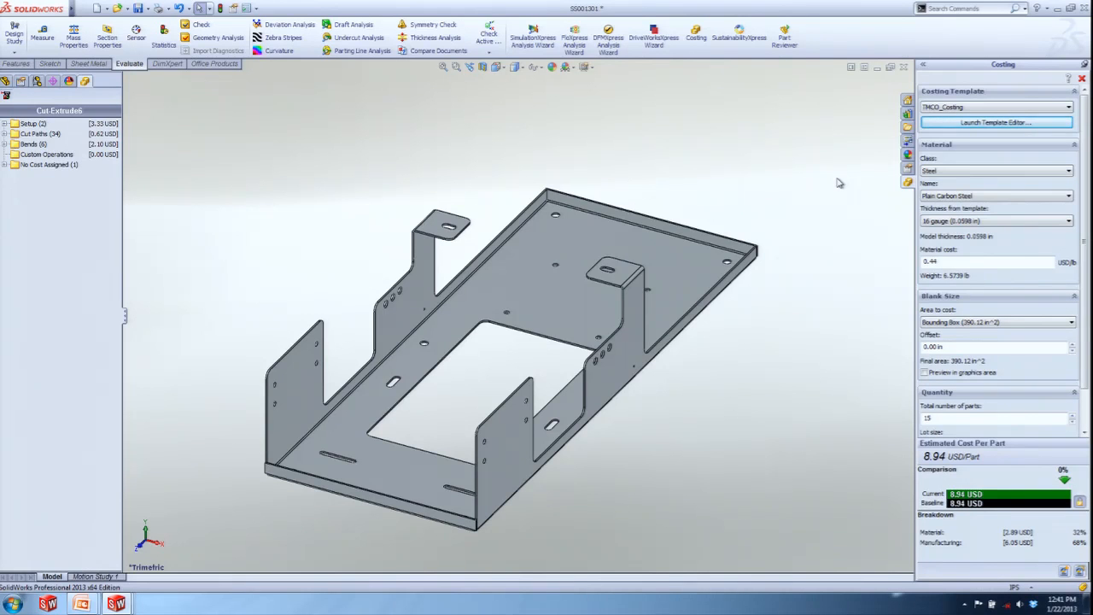
Add a Powder Coat (Standard) custom operation applied to all faces of the bracket
{"action": "left_click", "coordinate": [6, 96]}
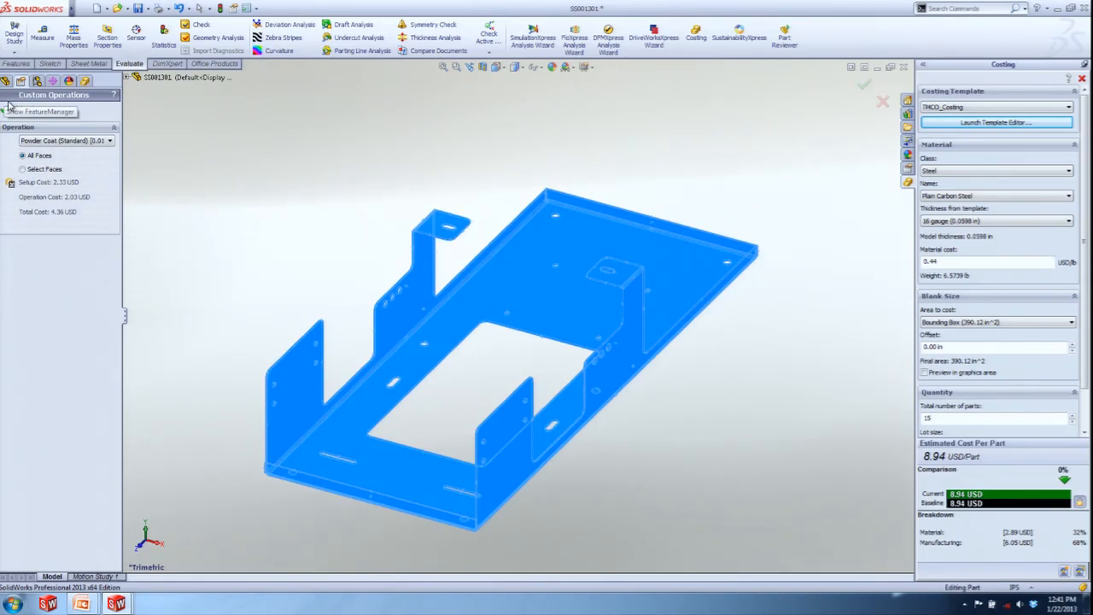
{"action": "left_click", "coordinate": [110, 142]}
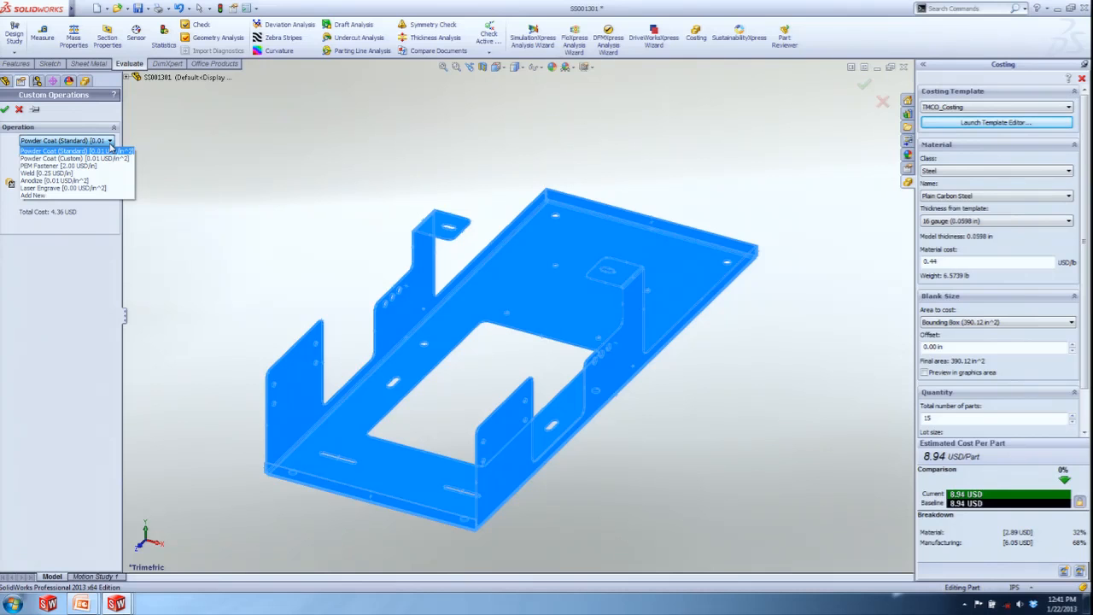
{"action": "left_click", "coordinate": [111, 152]}
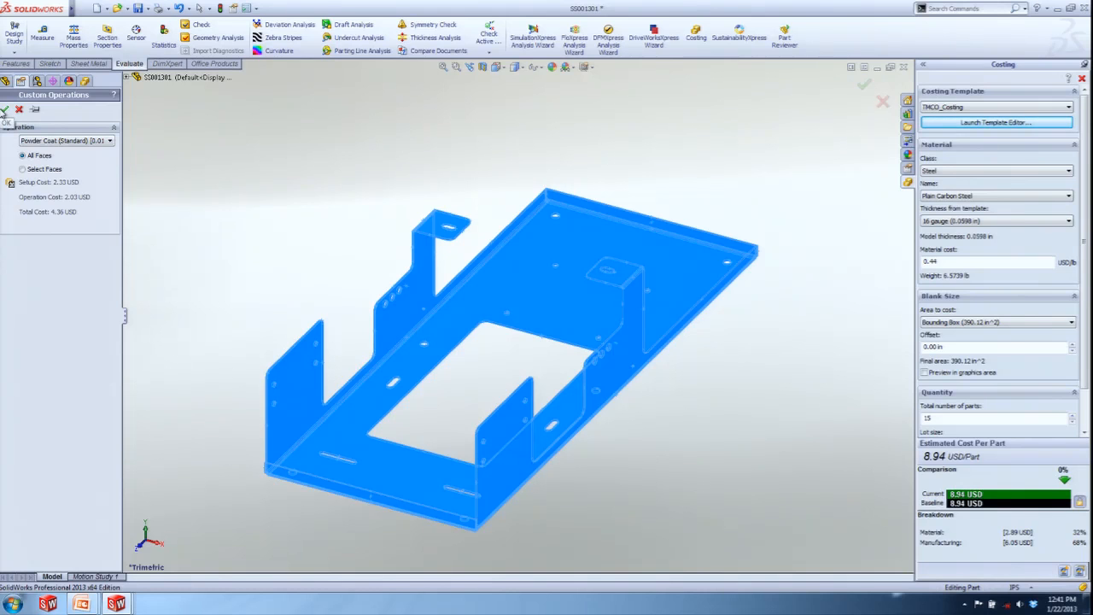
{"action": "left_click", "coordinate": [4, 110]}
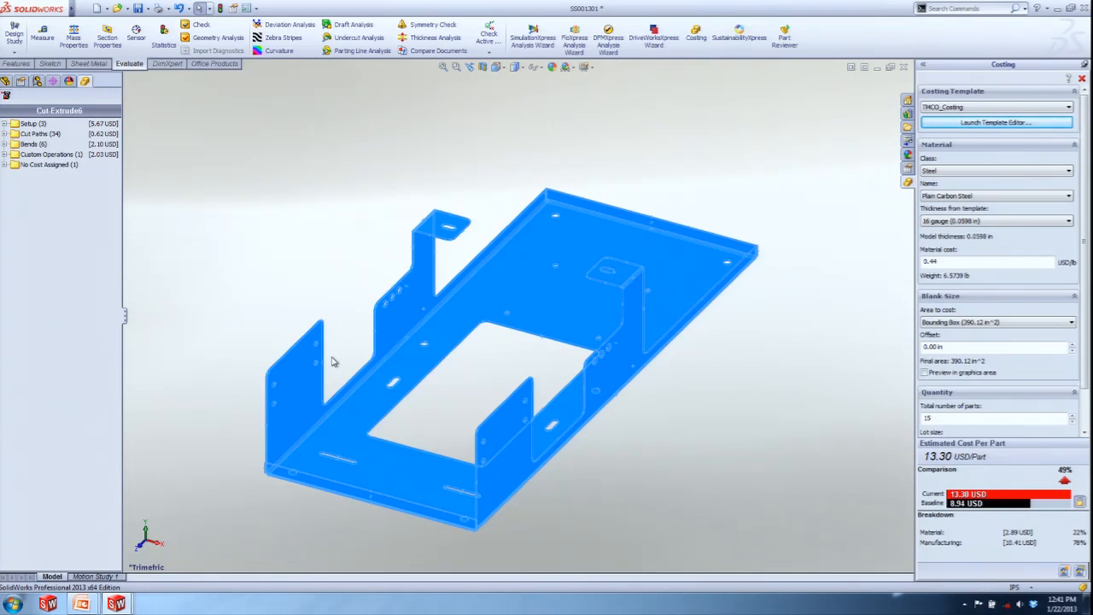
{"action": "left_click", "coordinate": [677, 168]}
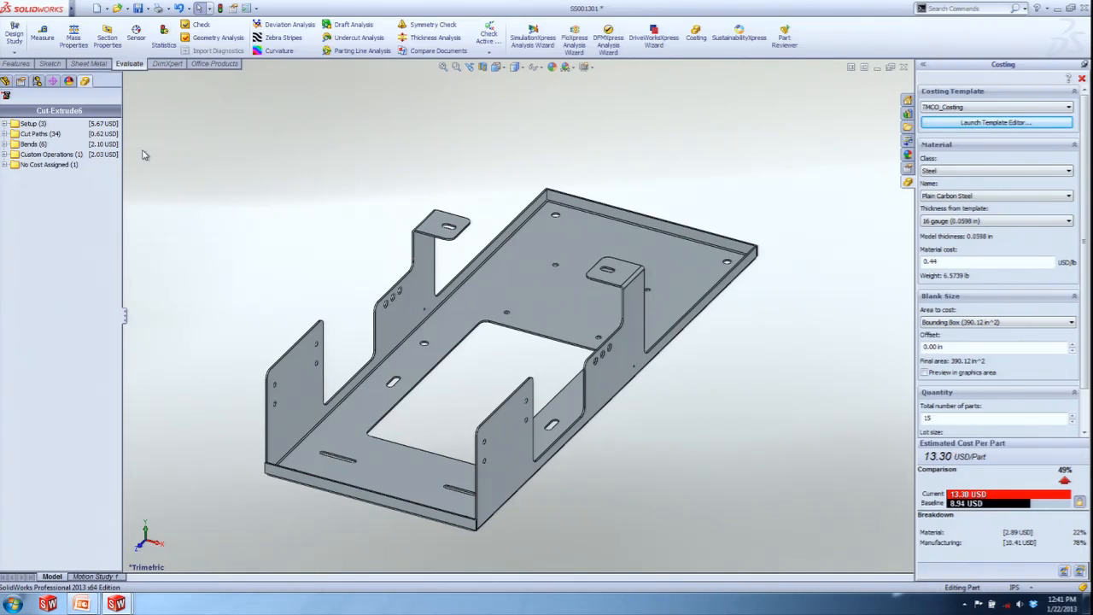
Expand the individual bend and cut path costs for review, and close the bracket part without saving
{"action": "left_click", "coordinate": [4, 144]}
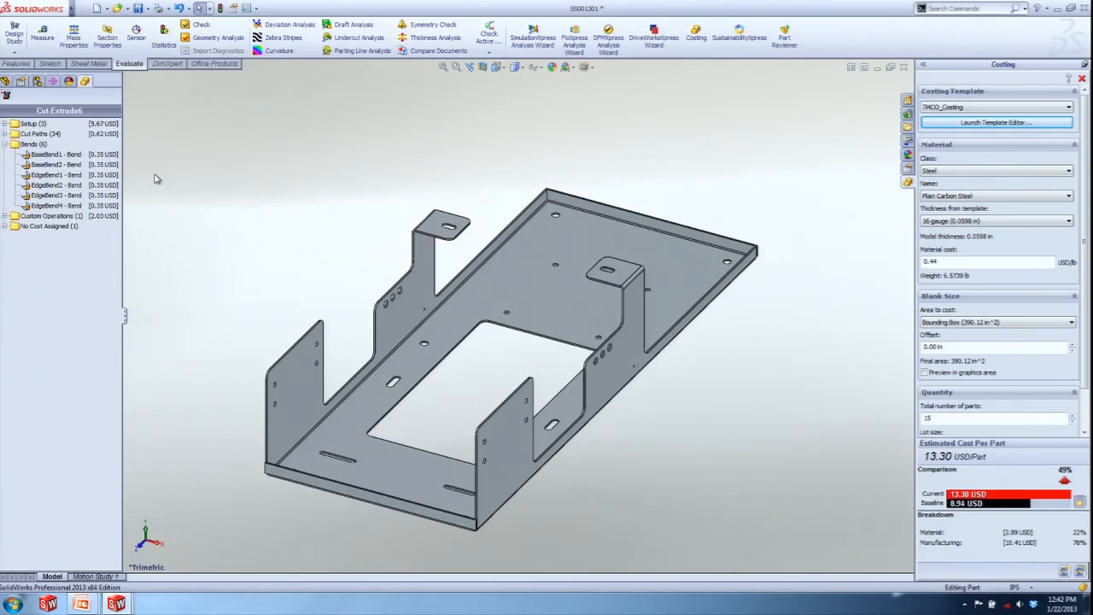
{"action": "left_click", "coordinate": [5, 134]}
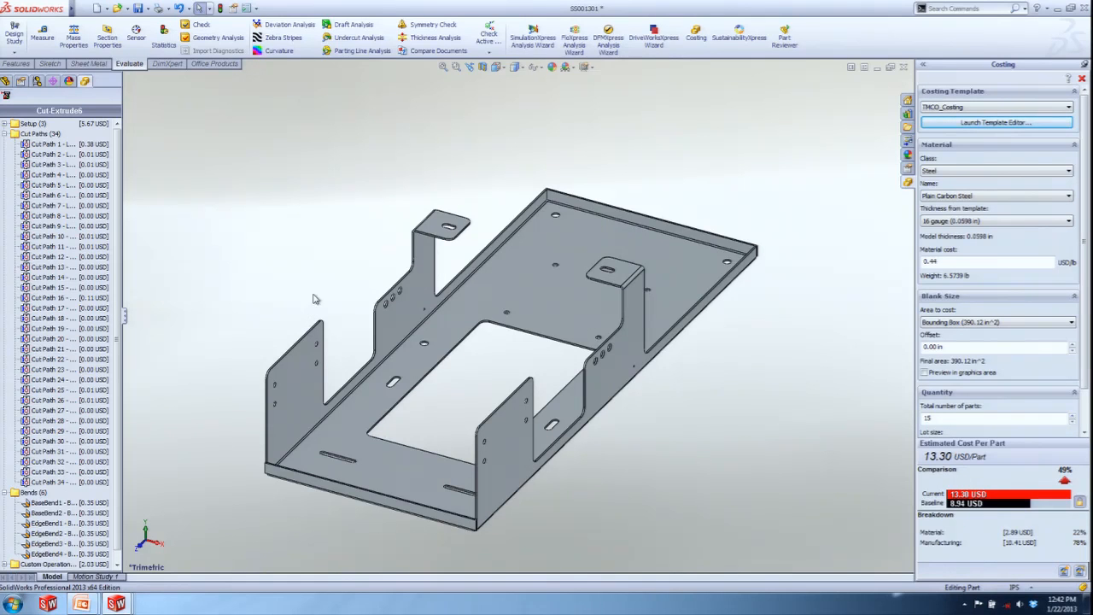
{"action": "left_click", "coordinate": [904, 67]}
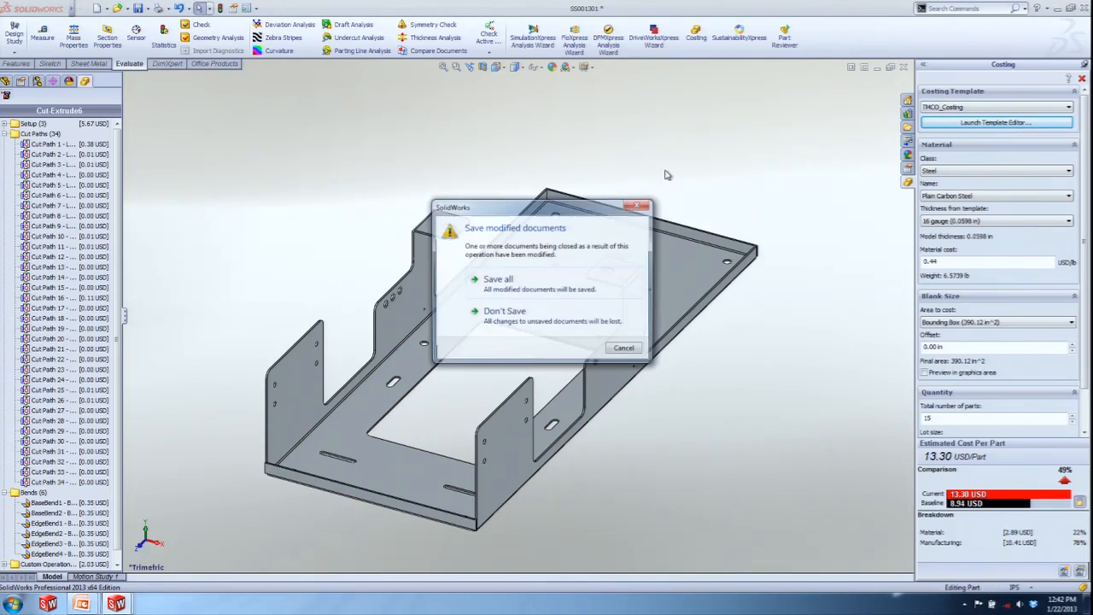
{"action": "left_click", "coordinate": [548, 320]}
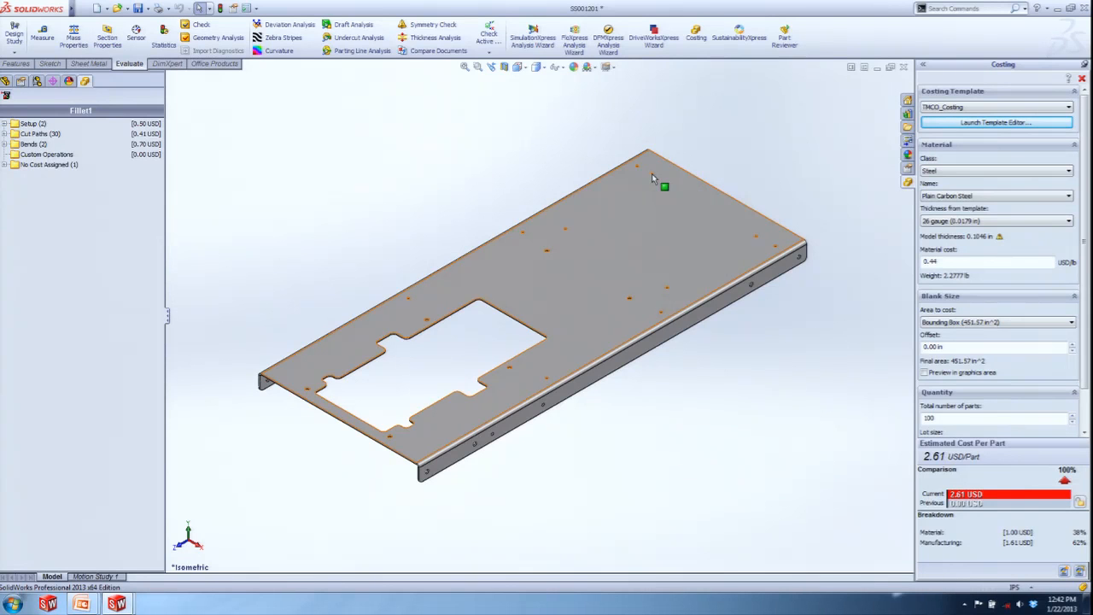
Set the flat plate's template thickness to 12 gauge (0.1046 in) and make its cost the comparison baseline
{"action": "left_click", "coordinate": [997, 224]}
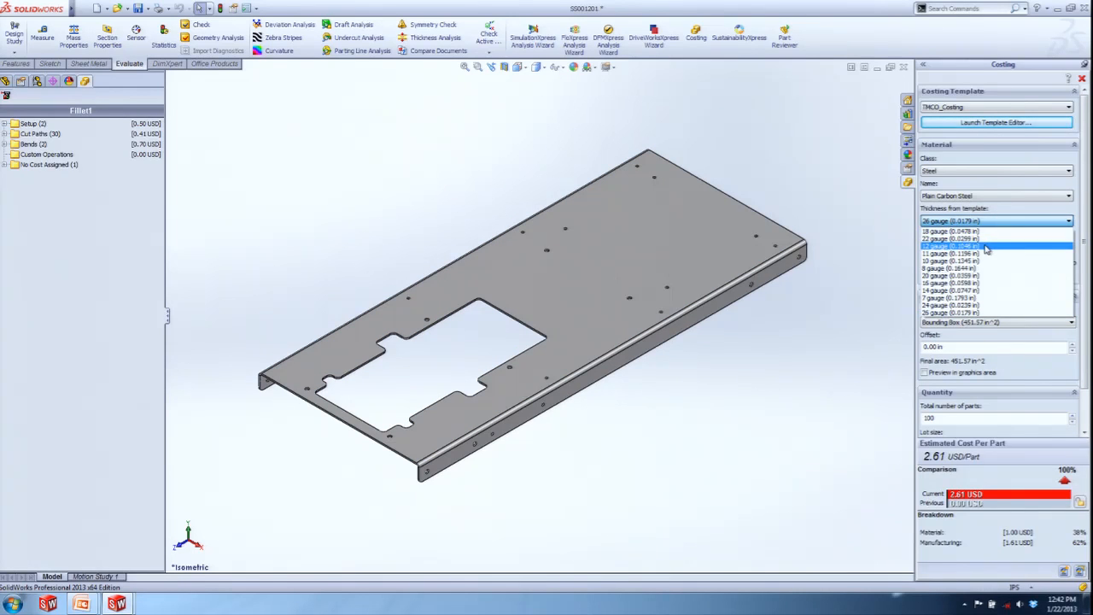
{"action": "left_click", "coordinate": [989, 246]}
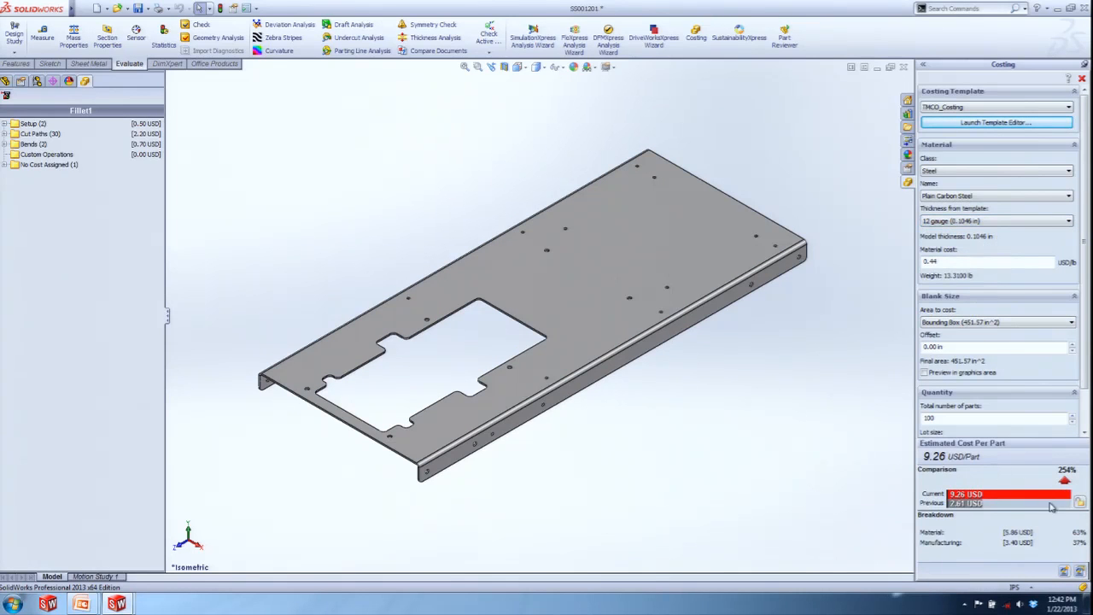
{"action": "left_click", "coordinate": [1081, 505]}
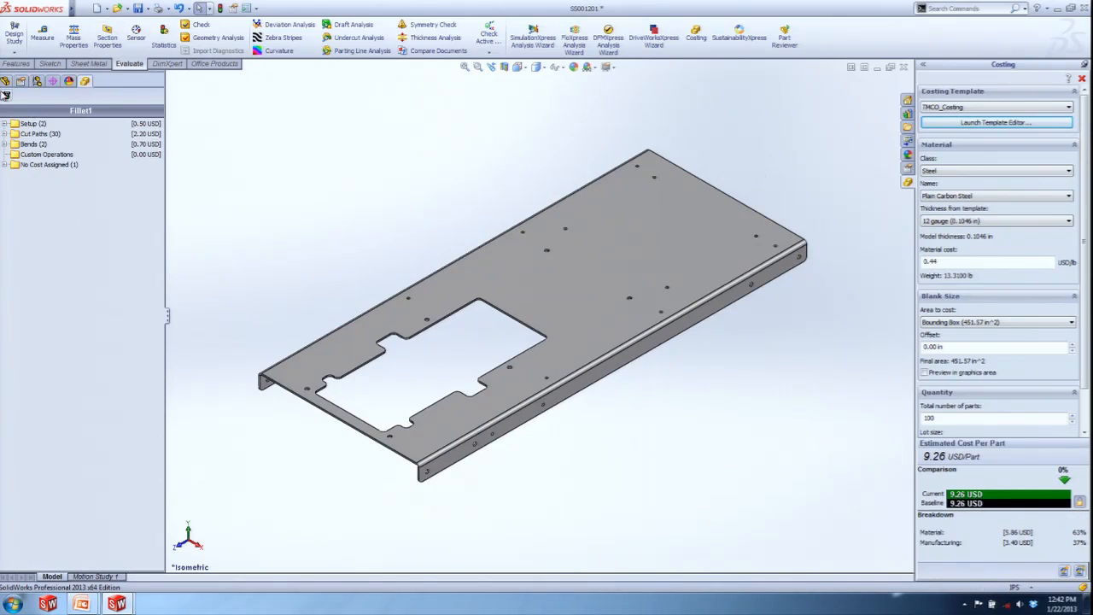
Add a Powder Coat (Standard) custom operation to all faces of the plate
{"action": "left_click", "coordinate": [5, 96]}
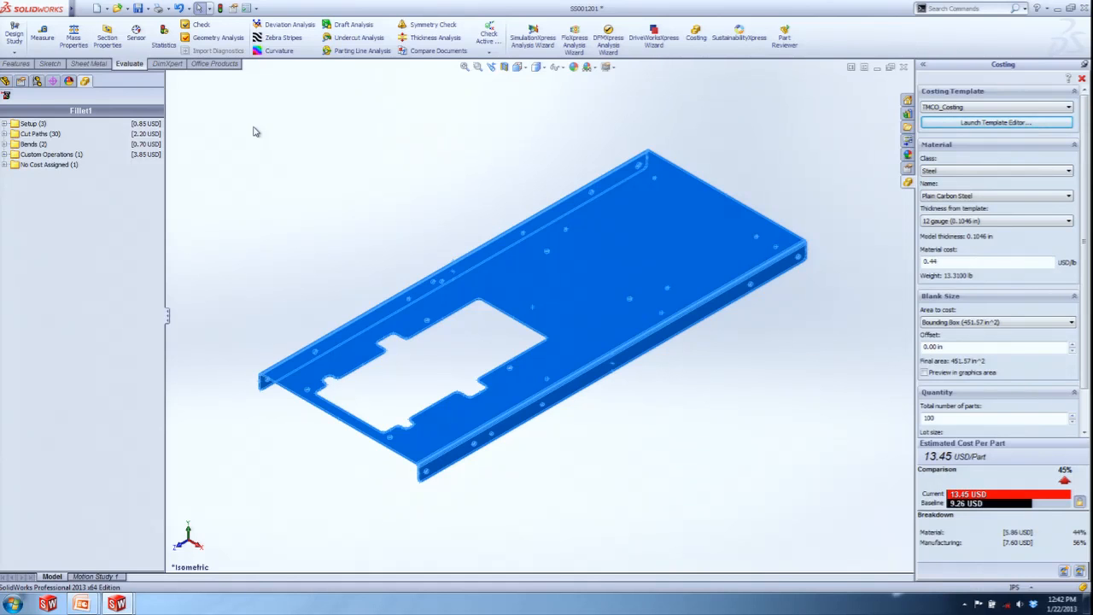
Start a PEM Fastener custom operation limited to selected edges, and clear every preselected edge from it
{"action": "left_click", "coordinate": [7, 95]}
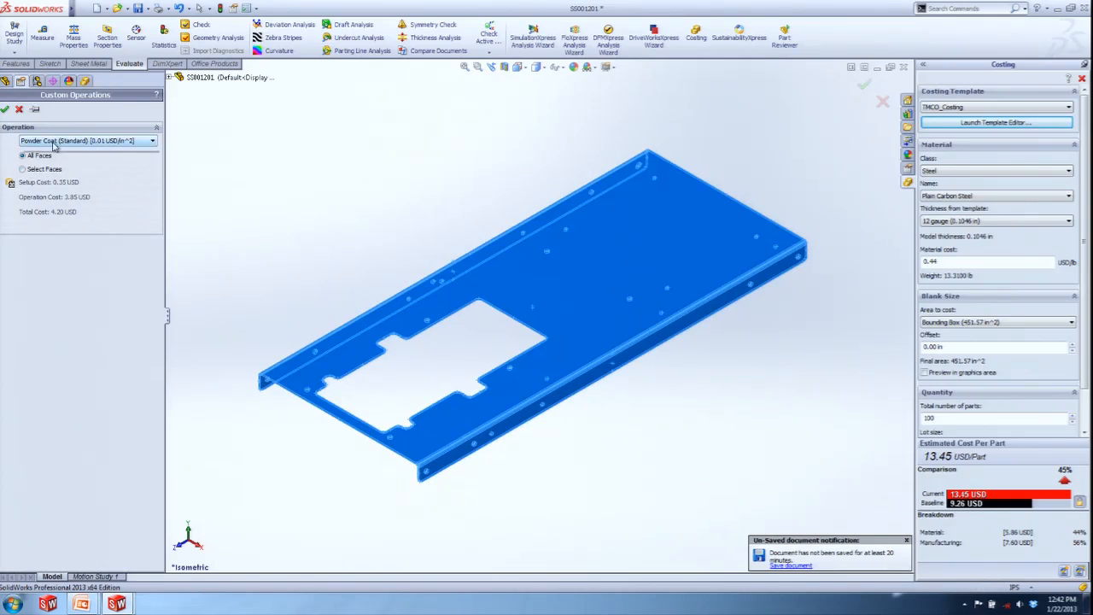
{"action": "left_click", "coordinate": [53, 142]}
{"action": "left_click", "coordinate": [38, 163]}
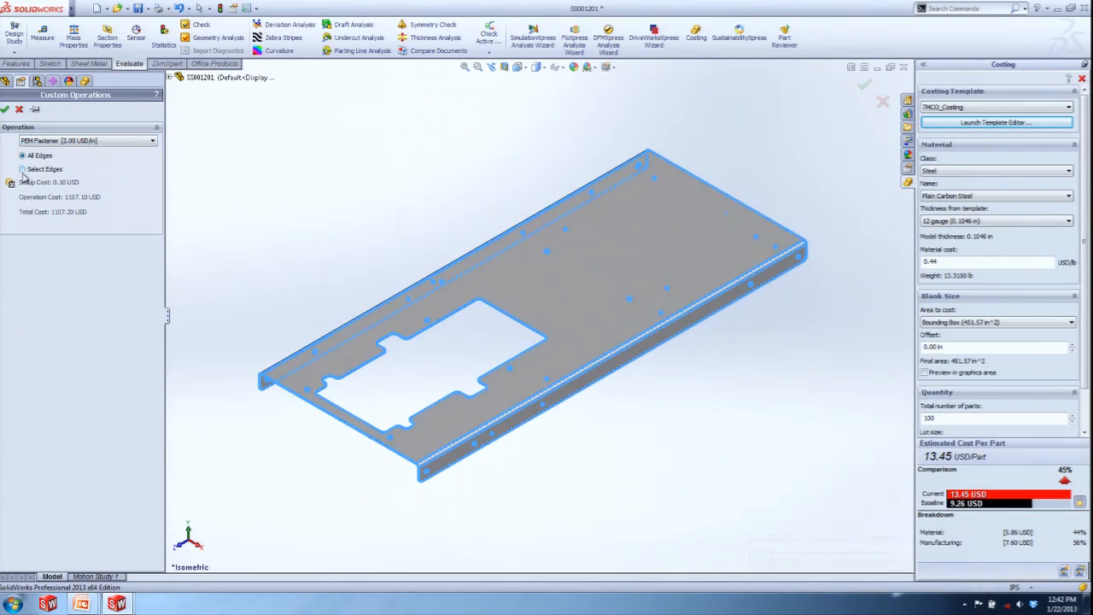
{"action": "left_click", "coordinate": [23, 170]}
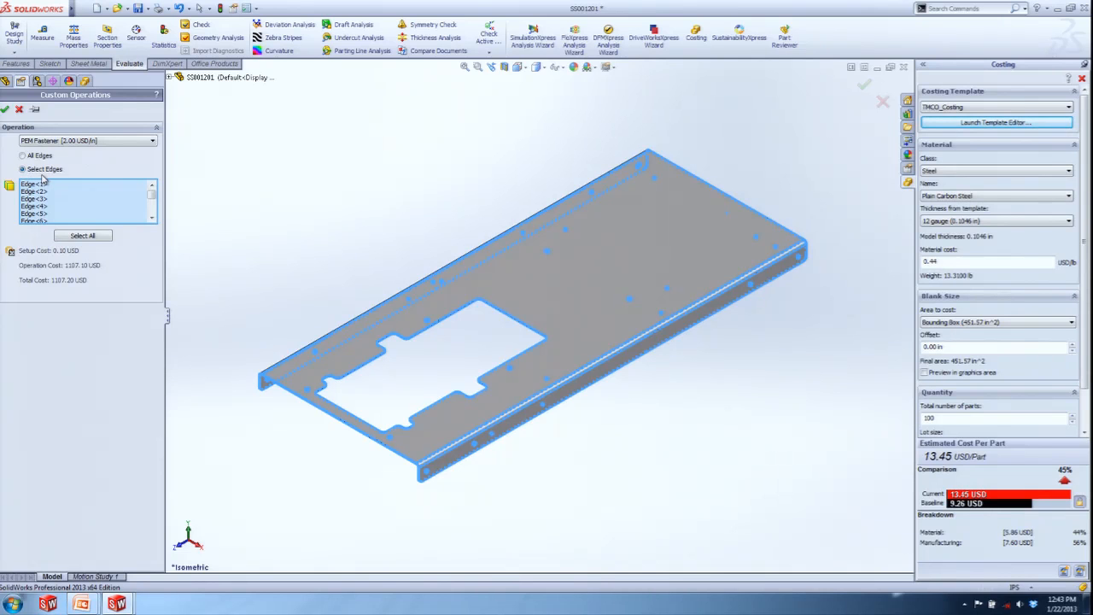
{"action": "right_click", "coordinate": [79, 199]}
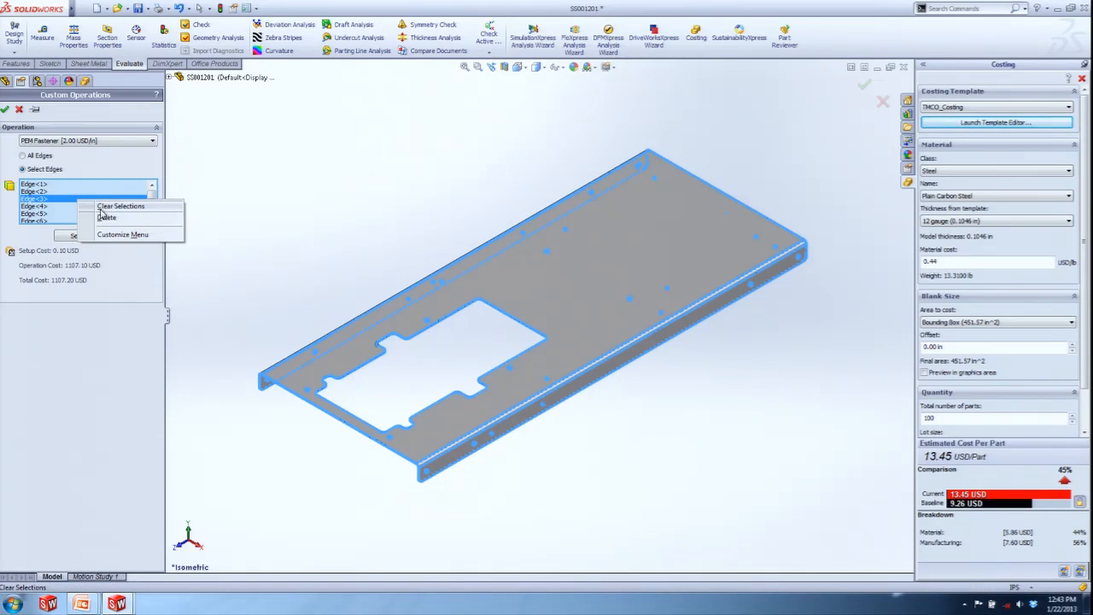
{"action": "left_click", "coordinate": [103, 208]}
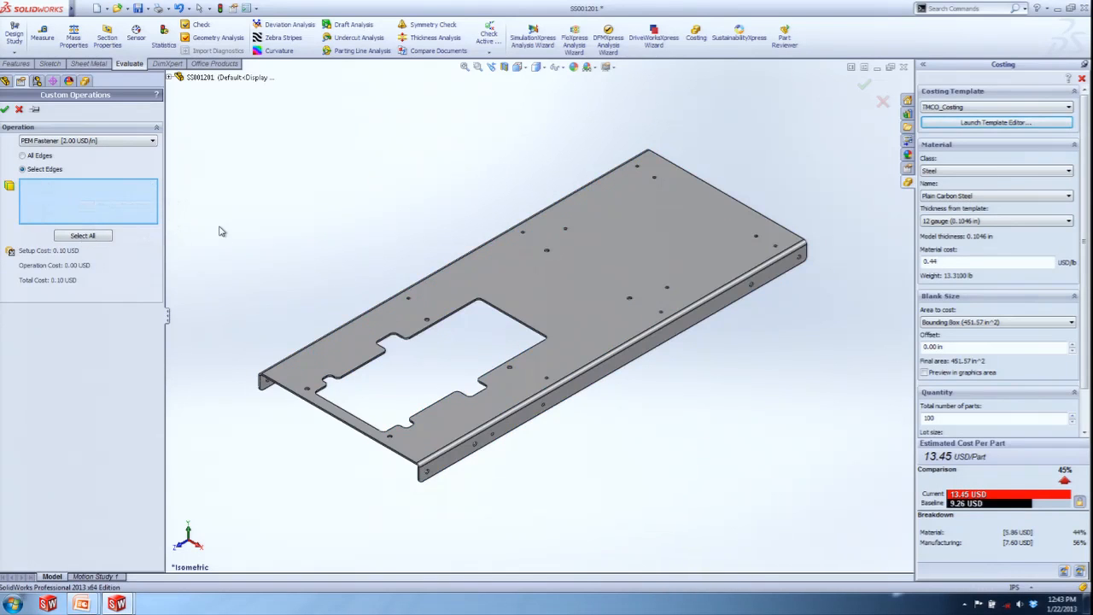
Assign the PEM fasteners to eight hole edges, two on the front flange and six along the plate's long sides, and accept the operation
{"action": "left_click", "coordinate": [492, 438]}
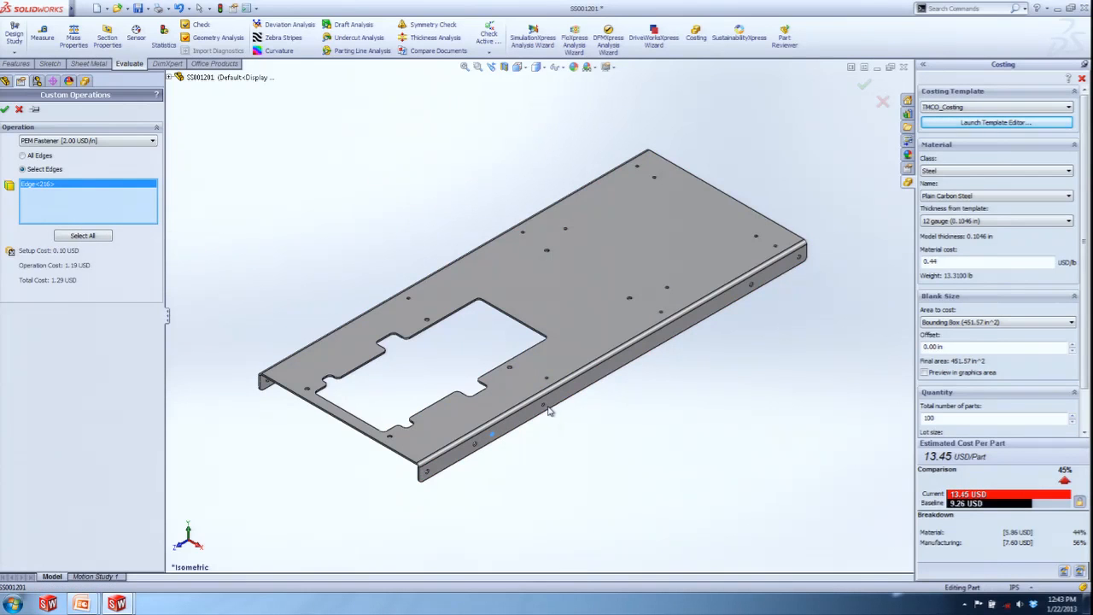
{"action": "left_click", "coordinate": [545, 405]}
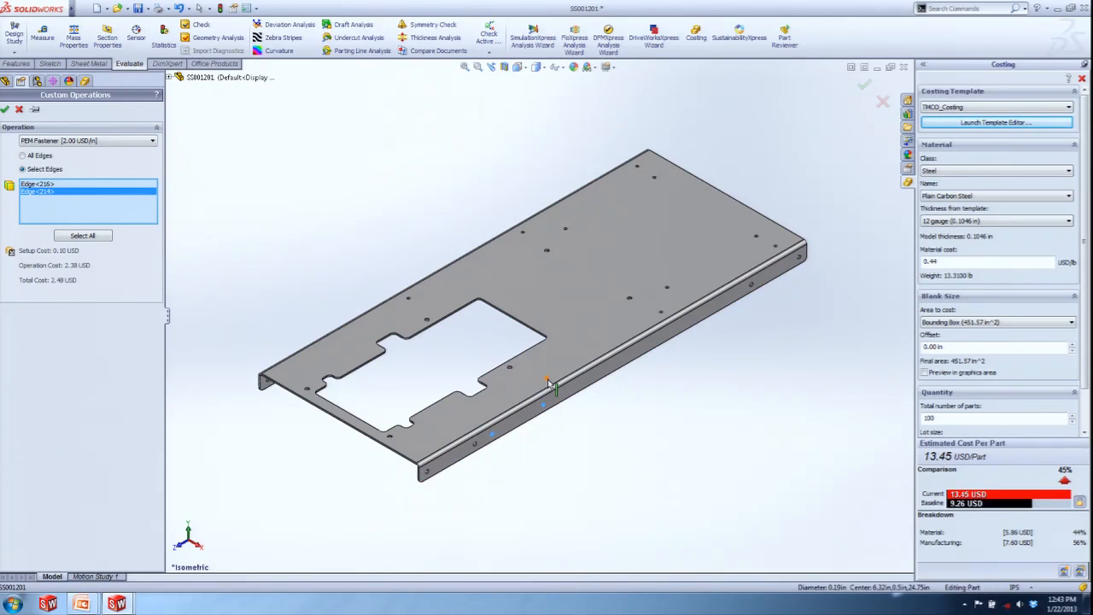
{"action": "left_click", "coordinate": [546, 378]}
{"action": "left_click", "coordinate": [679, 315]}
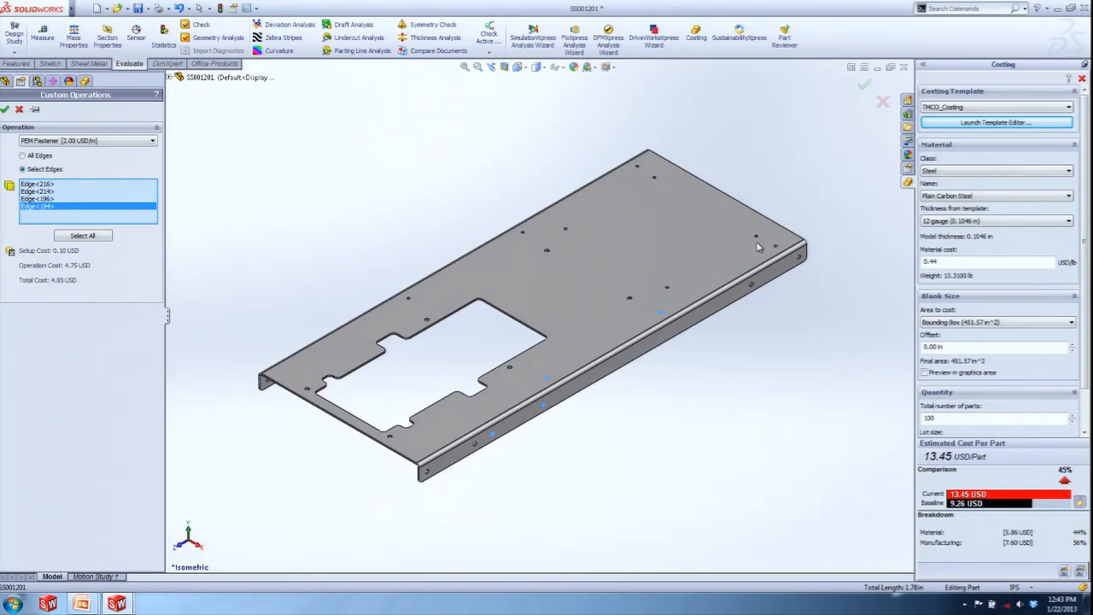
{"action": "left_click", "coordinate": [779, 251]}
{"action": "left_click", "coordinate": [638, 166]}
{"action": "left_click", "coordinate": [522, 233]}
{"action": "left_click", "coordinate": [409, 298]}
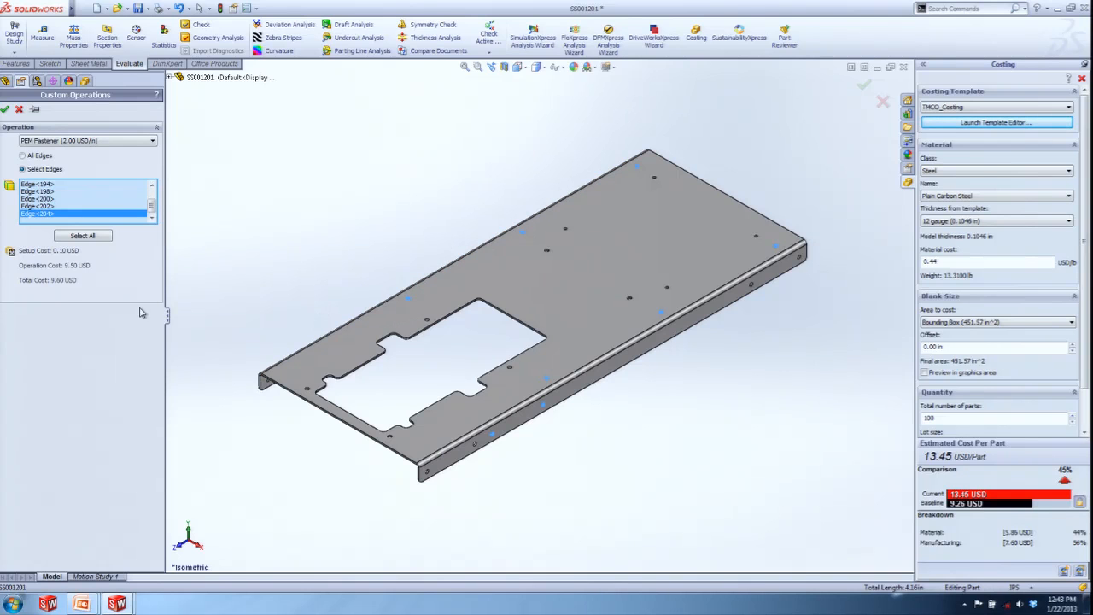
{"action": "left_click", "coordinate": [5, 109]}
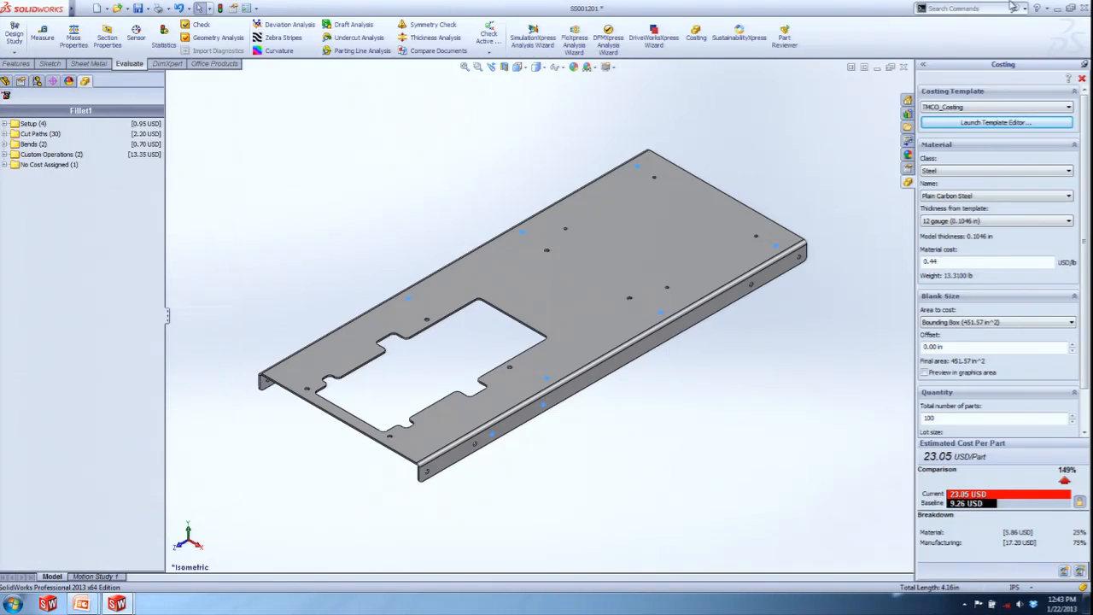
Close the costed plate part without saving its changes
{"action": "left_click", "coordinate": [903, 69]}
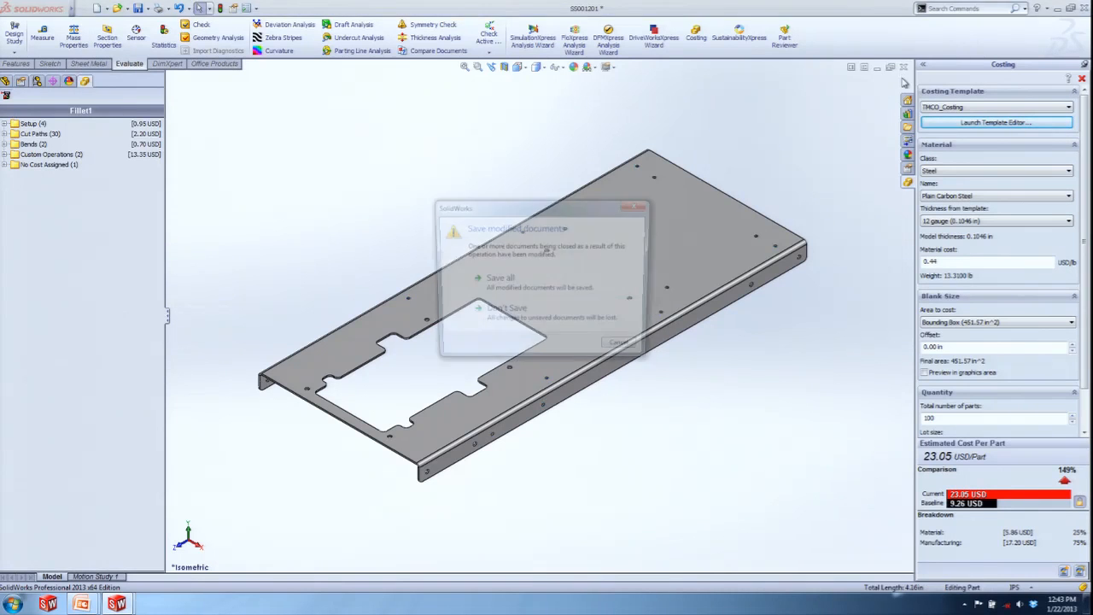
{"action": "left_click", "coordinate": [518, 318]}
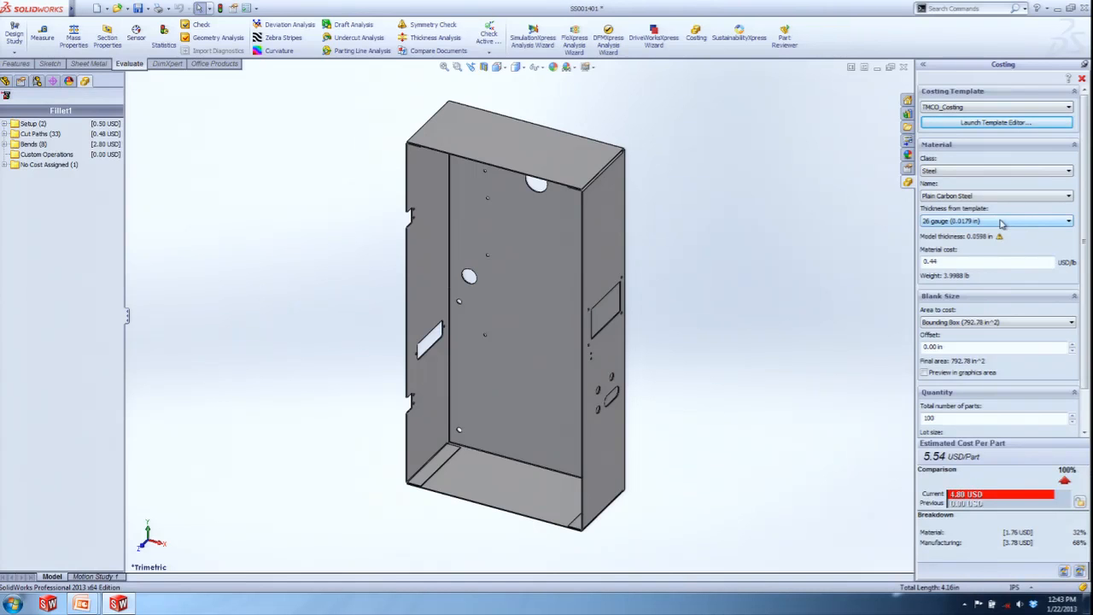
Set the enclosure's template thickness to 16 gauge (0.0598 in) to match the model thickness
{"action": "left_click", "coordinate": [1002, 222]}
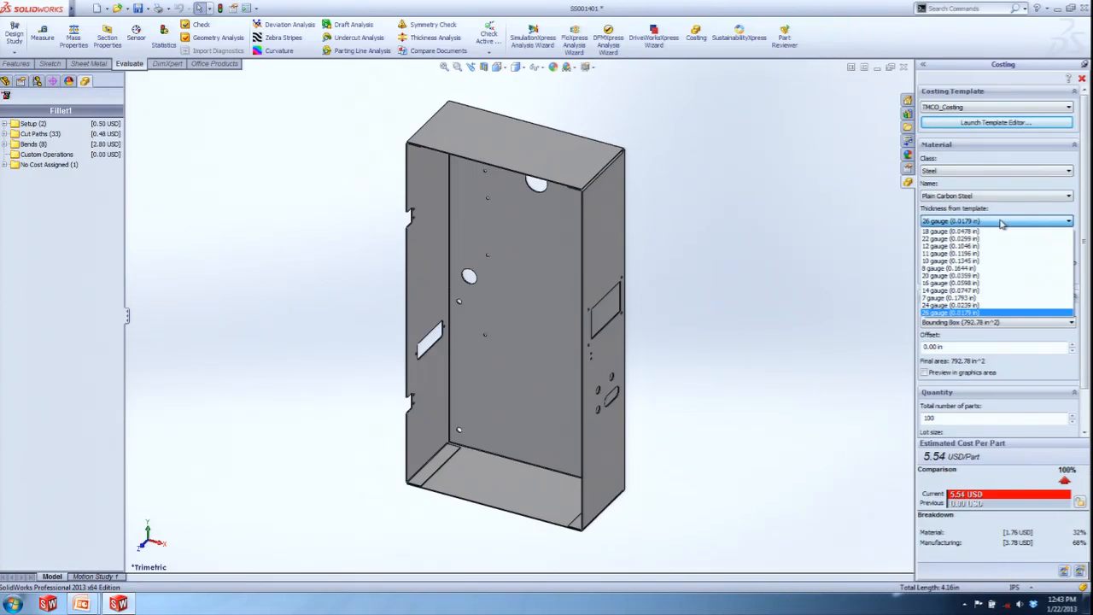
{"action": "left_click", "coordinate": [965, 299]}
{"action": "left_click", "coordinate": [984, 222]}
{"action": "left_click", "coordinate": [952, 283]}
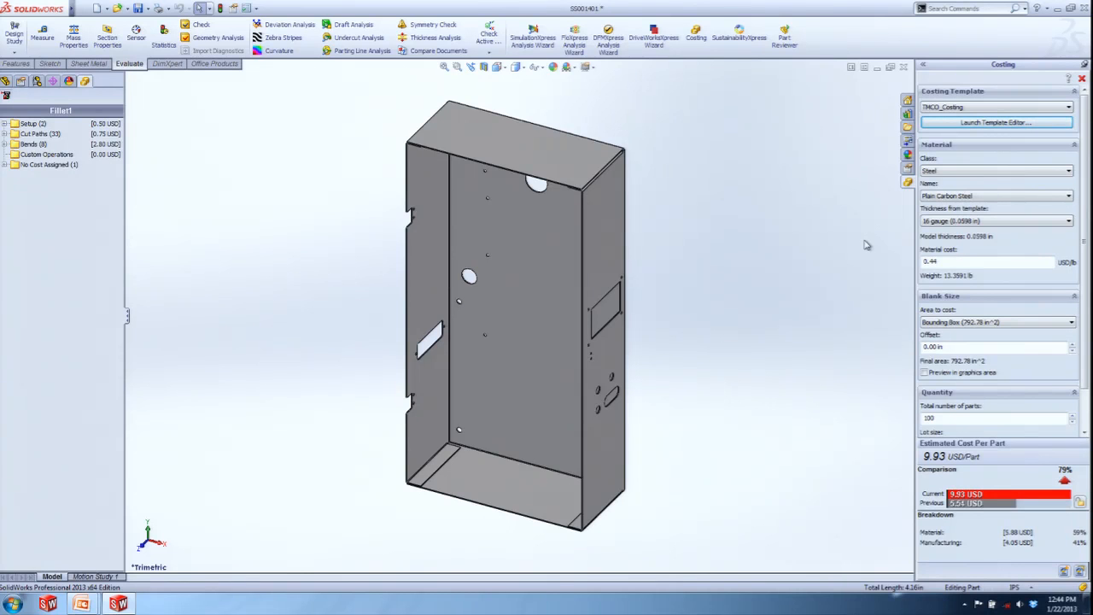
{"action": "left_click", "coordinate": [1069, 222]}
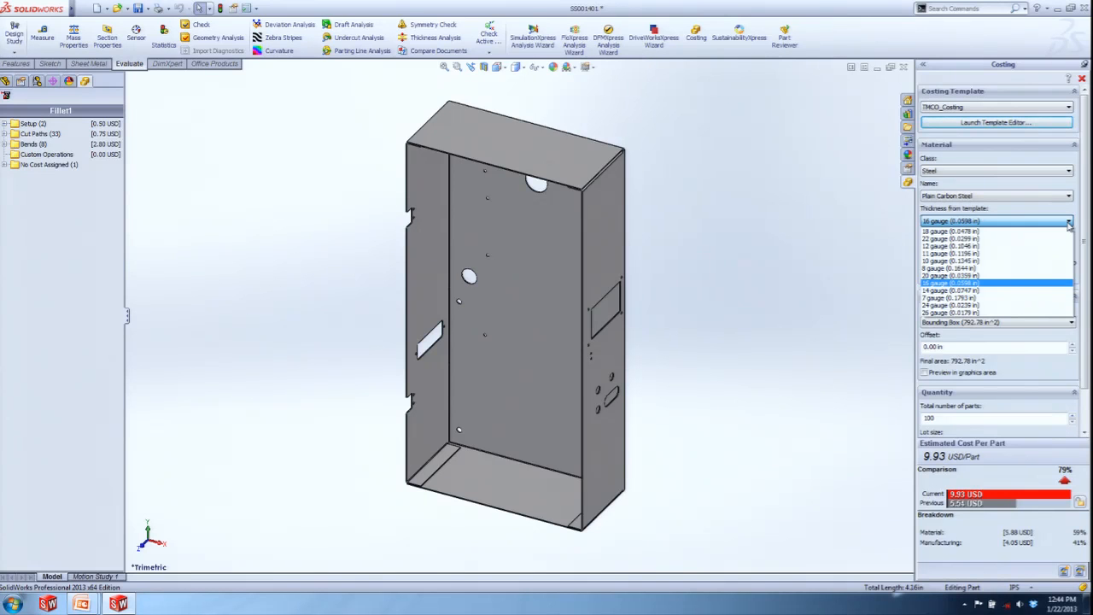
{"action": "left_click", "coordinate": [1029, 213]}
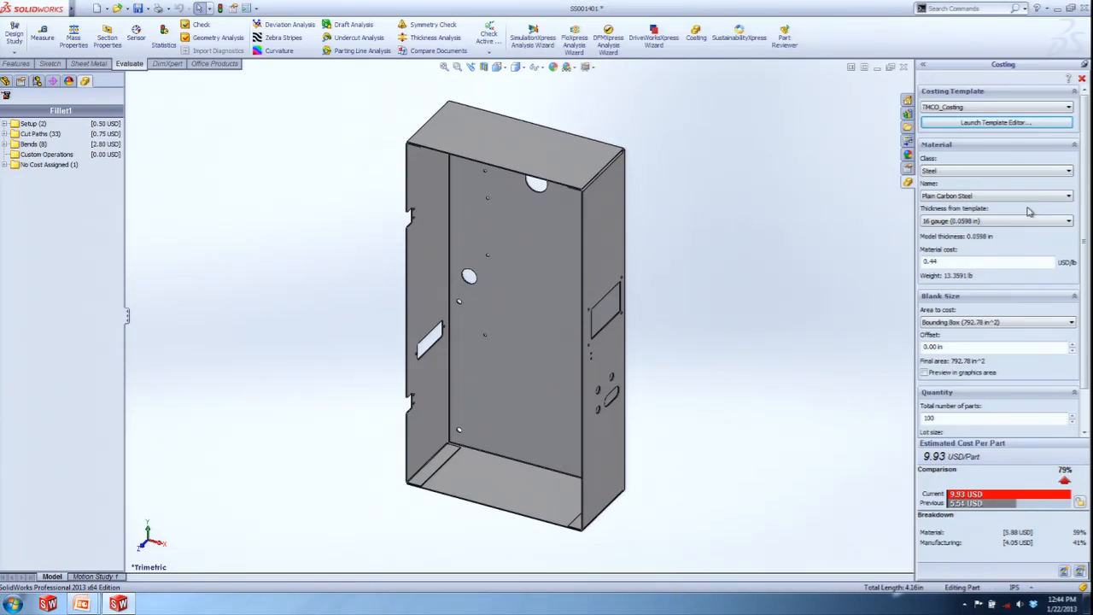
Set the current cost as the baseline and add a Powder Coat (Standard) custom operation to all faces of the enclosure
{"action": "left_click", "coordinate": [1081, 506]}
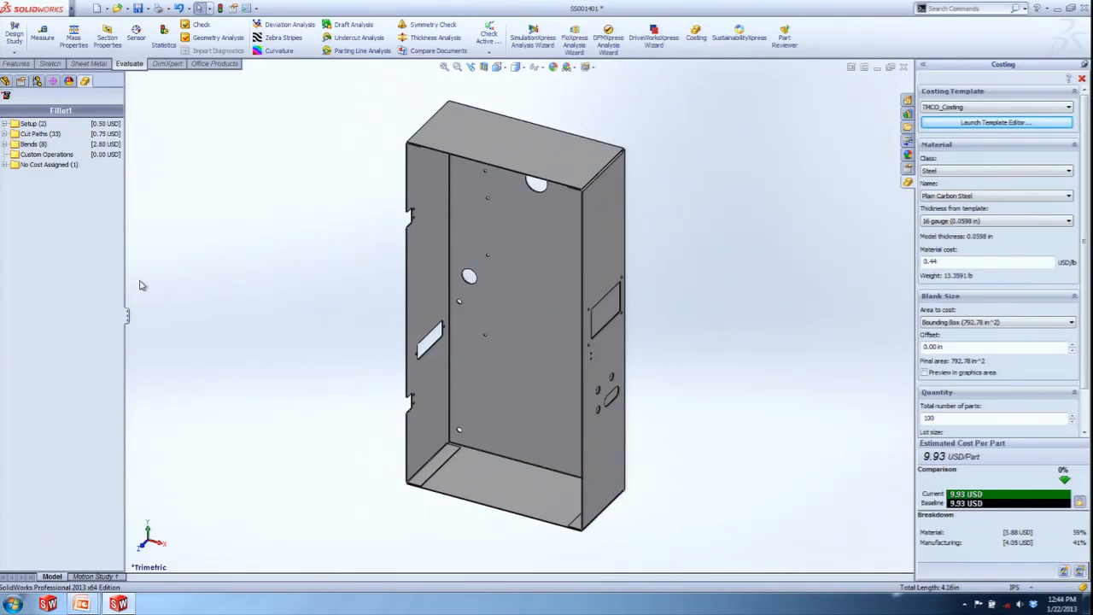
{"action": "left_click", "coordinate": [6, 95]}
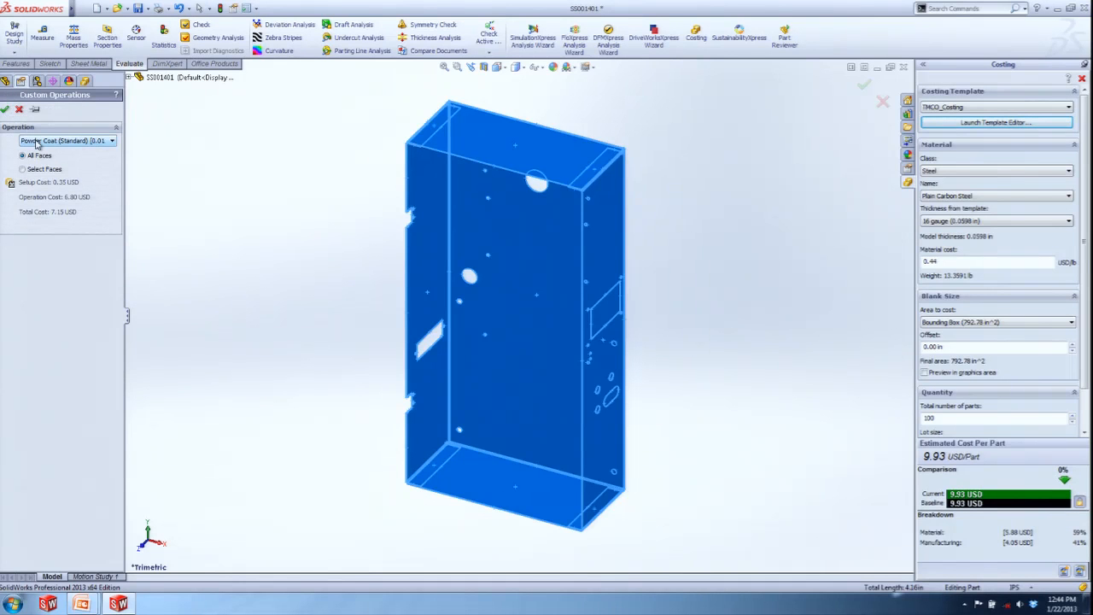
{"action": "left_click", "coordinate": [6, 110]}
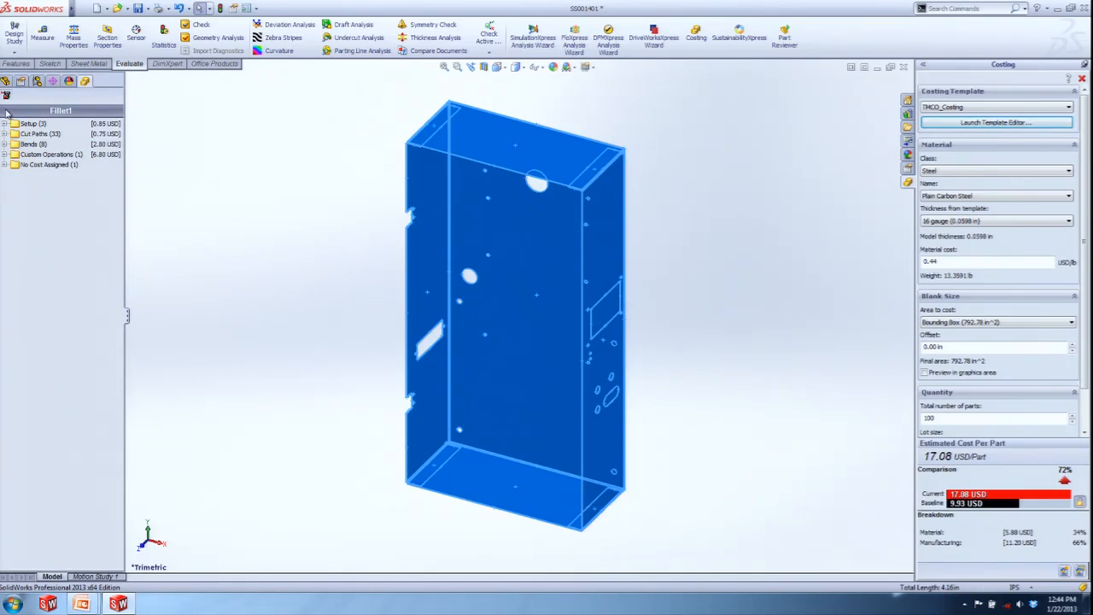
Start a PEM Fastener custom operation restricted to selected edges and clear its preselected edges
{"action": "left_click", "coordinate": [6, 95]}
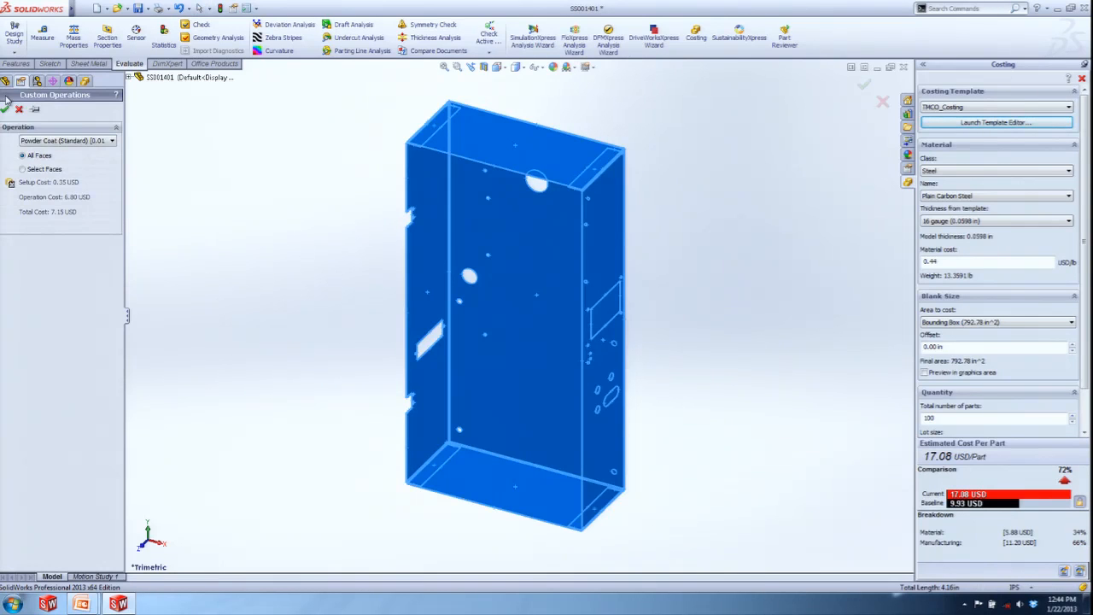
{"action": "left_click", "coordinate": [53, 140]}
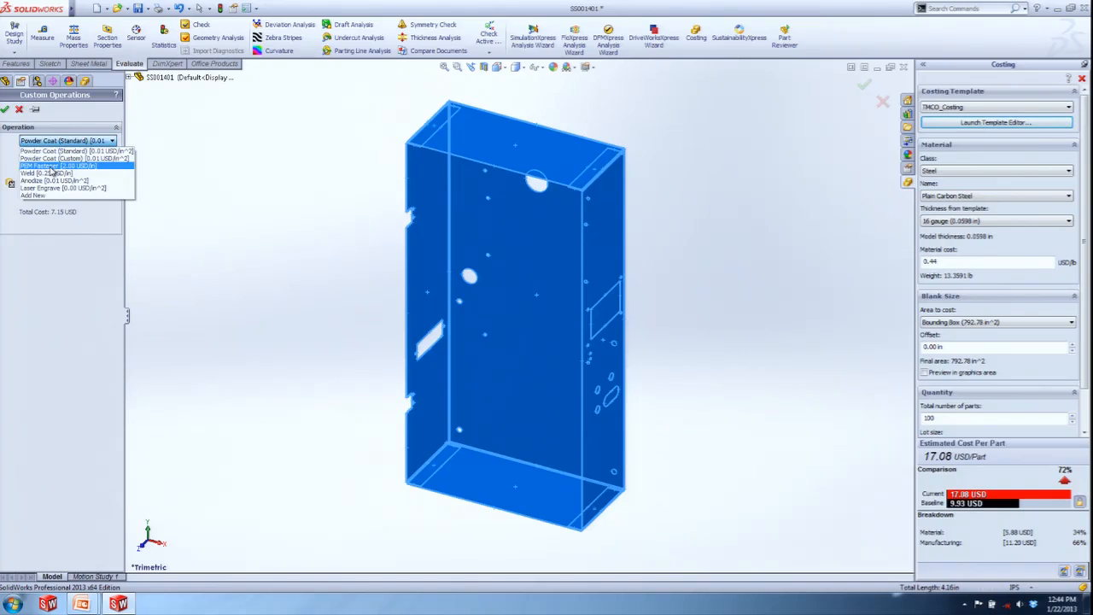
{"action": "left_click", "coordinate": [53, 165]}
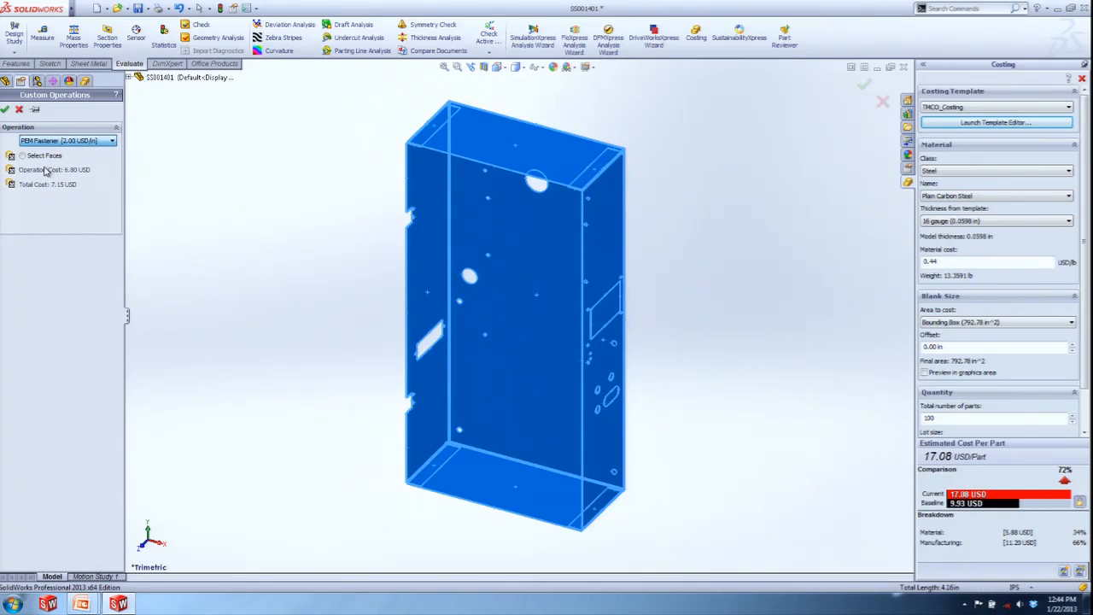
{"action": "left_click", "coordinate": [16, 176]}
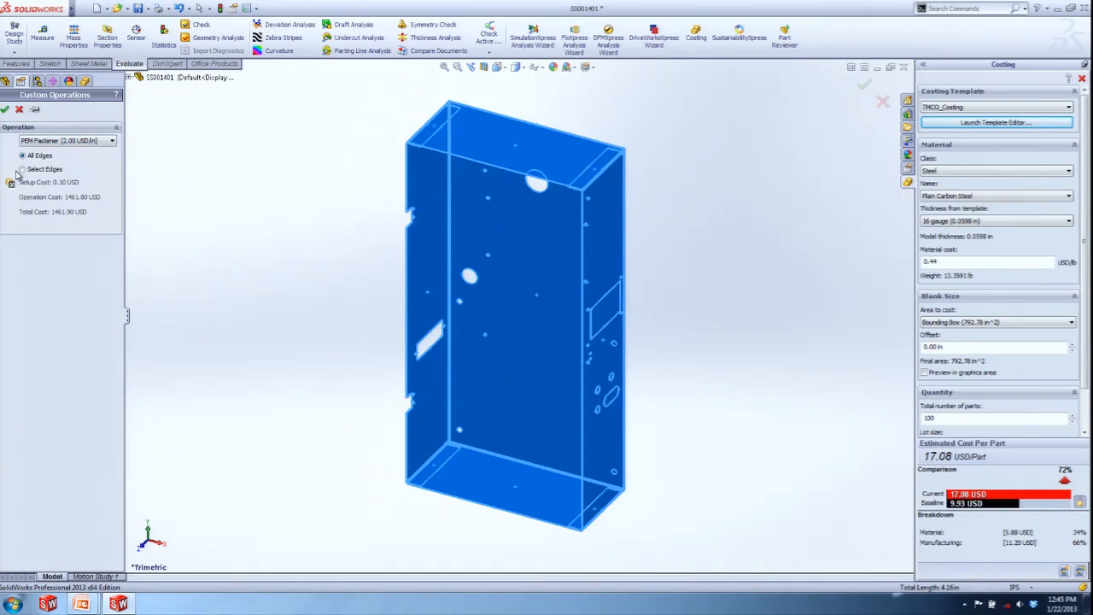
{"action": "left_click", "coordinate": [22, 169]}
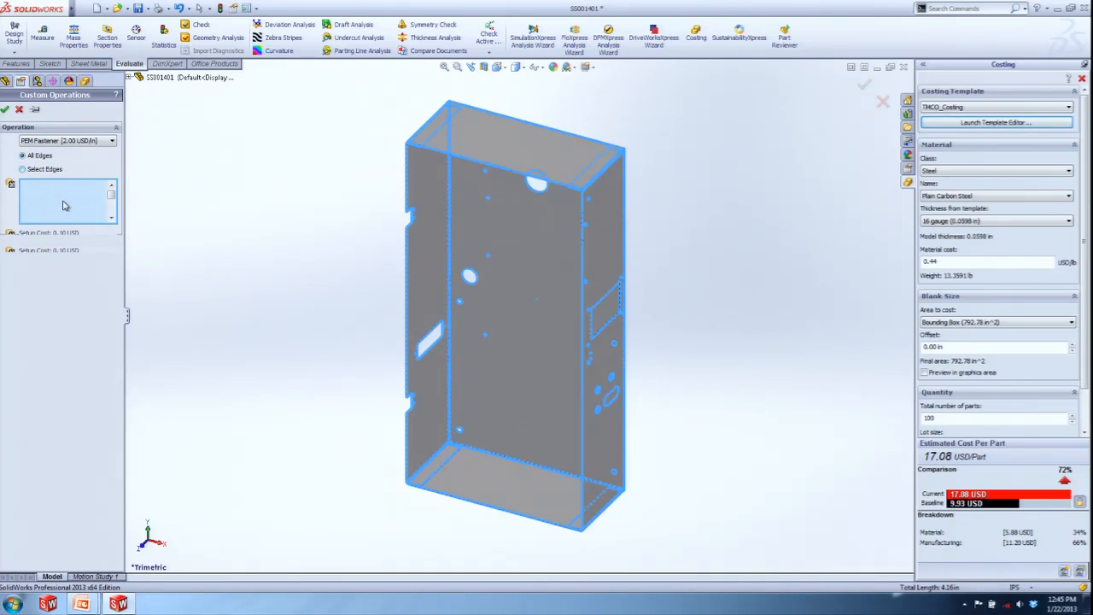
{"action": "right_click", "coordinate": [70, 205]}
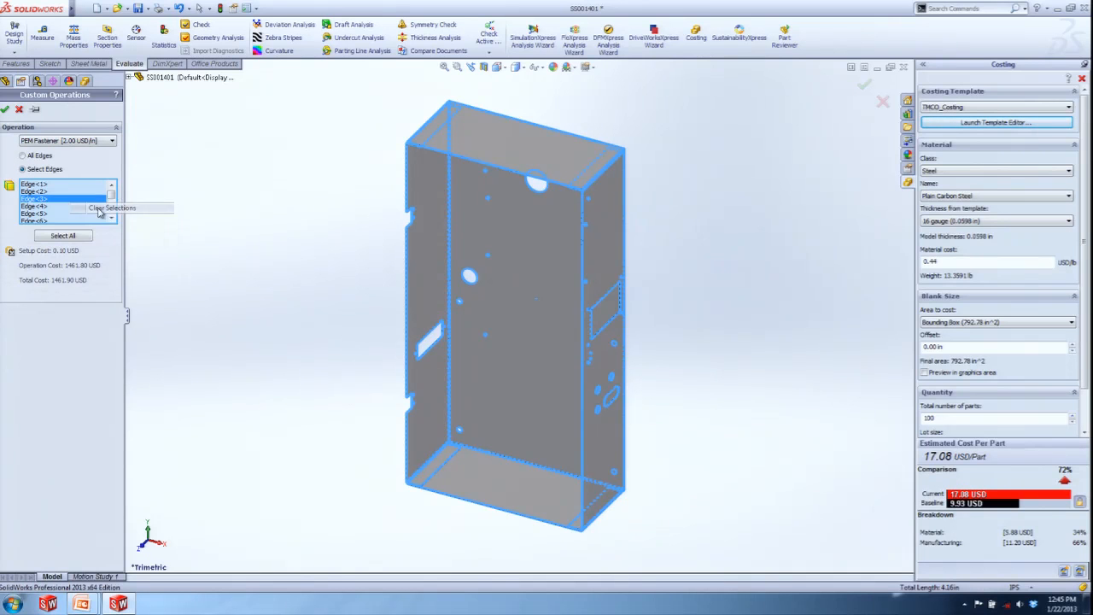
{"action": "left_click", "coordinate": [100, 210]}
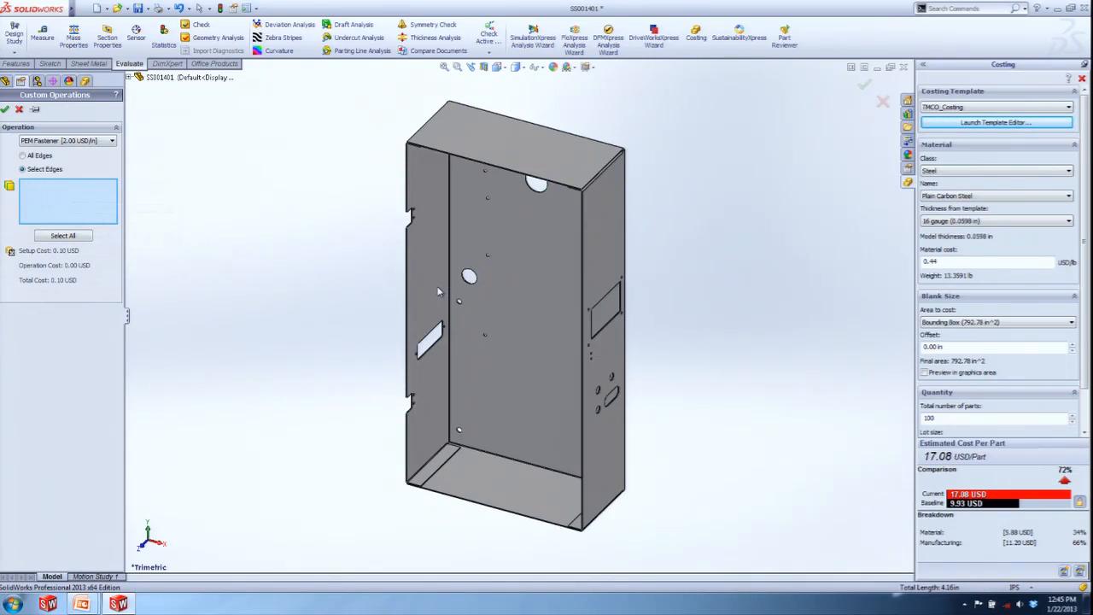
Assign the PEM fasteners to four small hole edges on the enclosure's back panel, two on each side, and accept the operation
{"action": "left_click", "coordinate": [489, 259]}
{"action": "left_click", "coordinate": [488, 201]}
{"action": "middle_click_drag", "start_coordinate": [488, 202], "coordinate": [586, 260]}
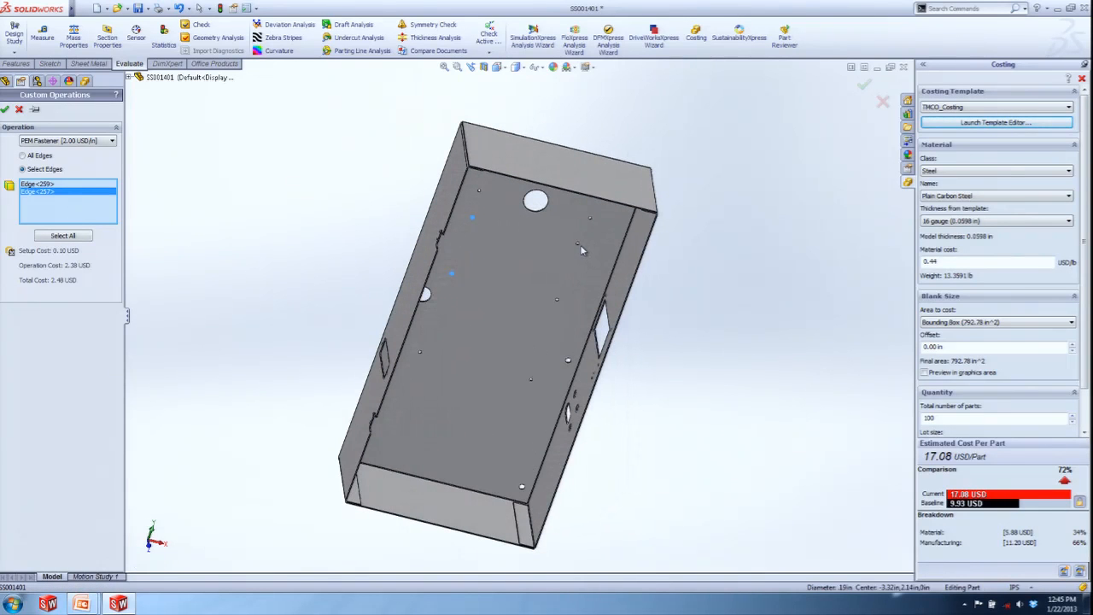
{"action": "left_click", "coordinate": [578, 245]}
{"action": "left_click", "coordinate": [557, 301]}
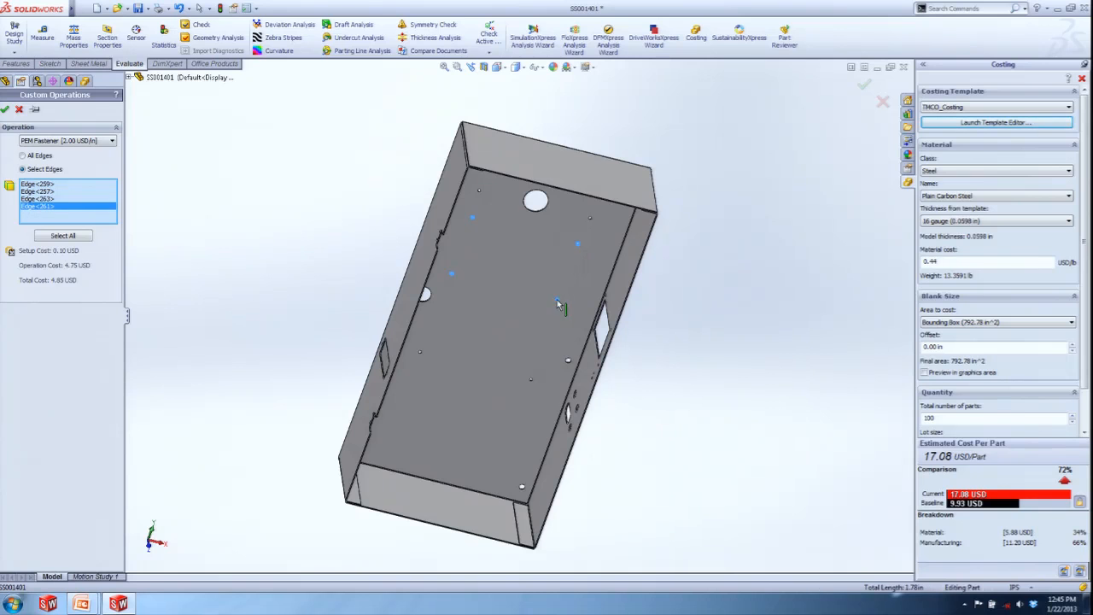
{"action": "left_click", "coordinate": [6, 110]}
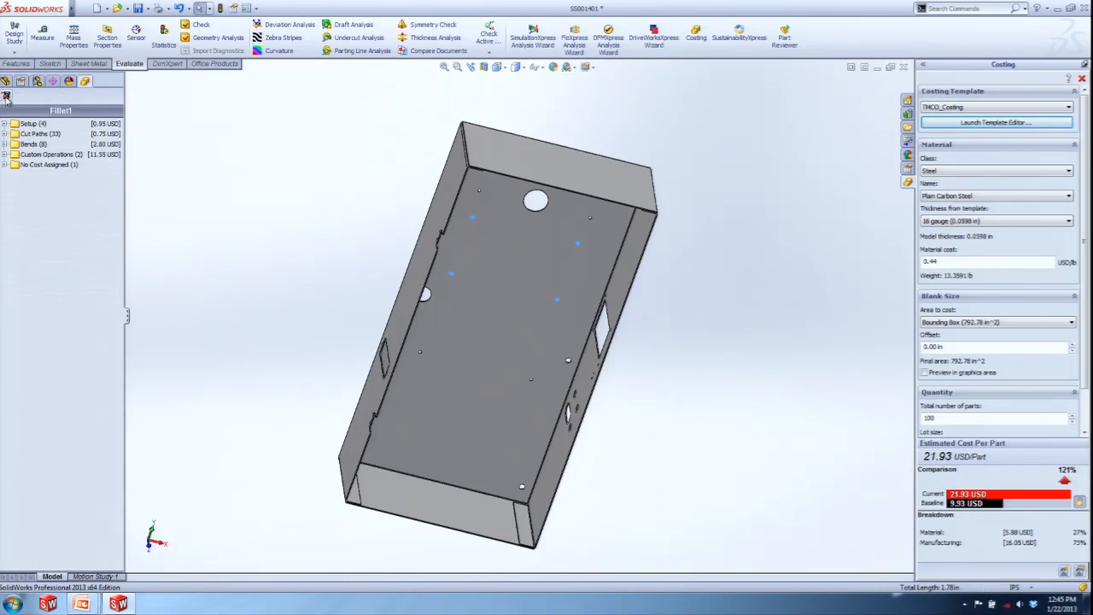
Start a Weld custom operation restricted to selected edges and empty its edge selection
{"action": "left_click", "coordinate": [7, 101]}
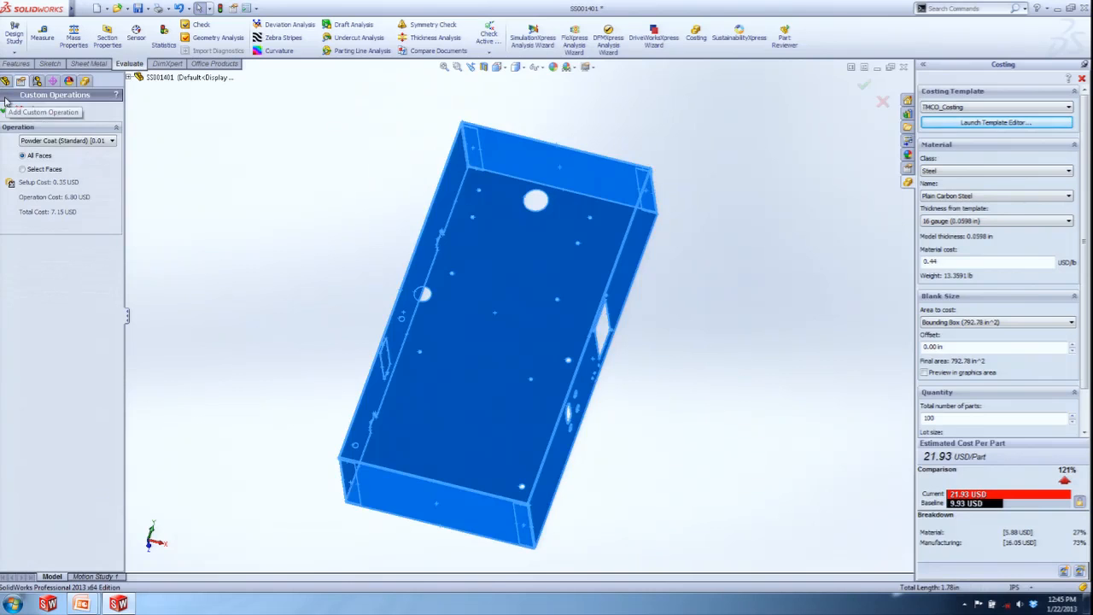
{"action": "left_click", "coordinate": [51, 142]}
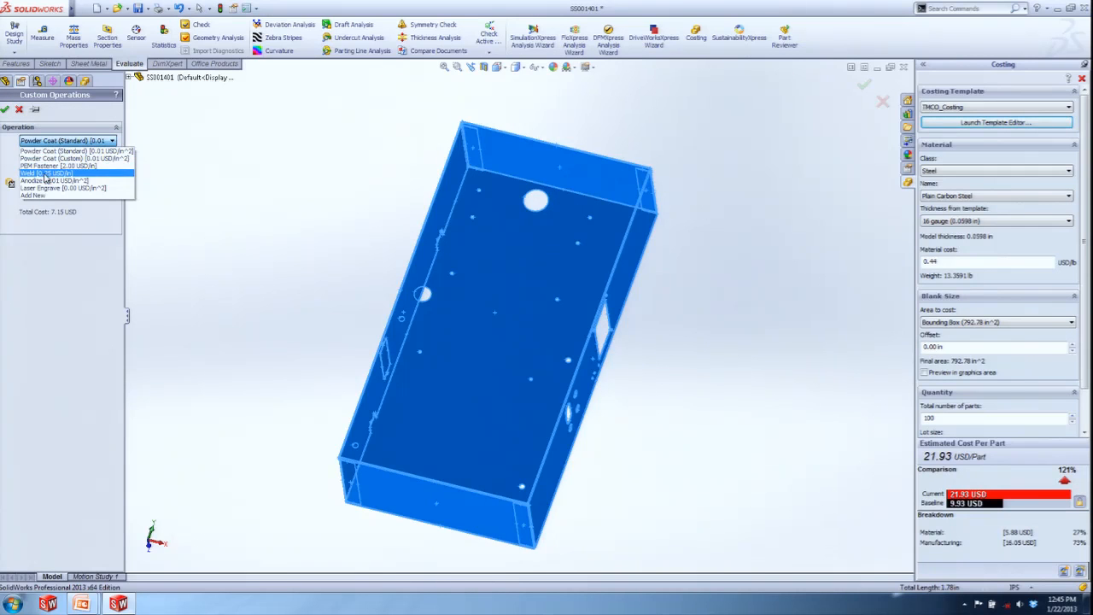
{"action": "left_click", "coordinate": [47, 173]}
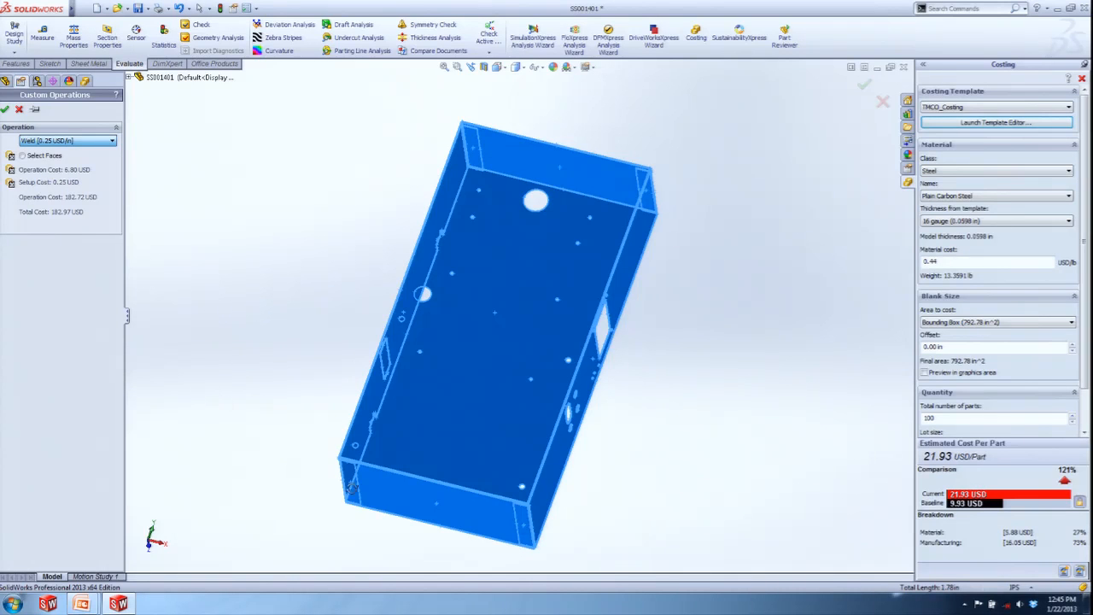
{"action": "middle_click_drag", "start_coordinate": [422, 503], "coordinate": [459, 487]}
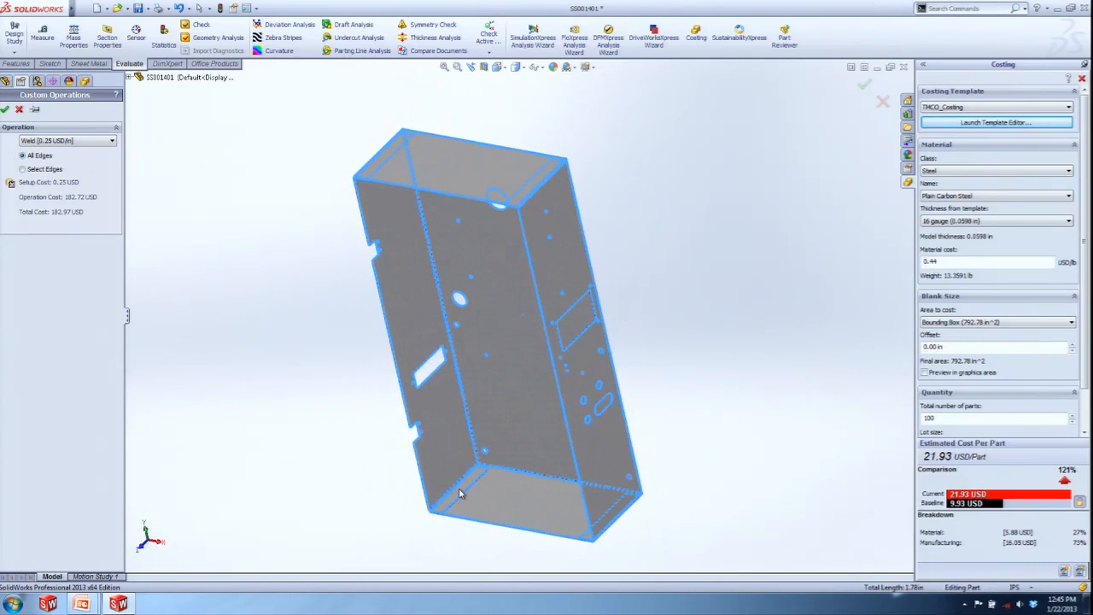
{"action": "left_click", "coordinate": [28, 170]}
{"action": "right_click", "coordinate": [53, 211]}
{"action": "left_click", "coordinate": [85, 215]}
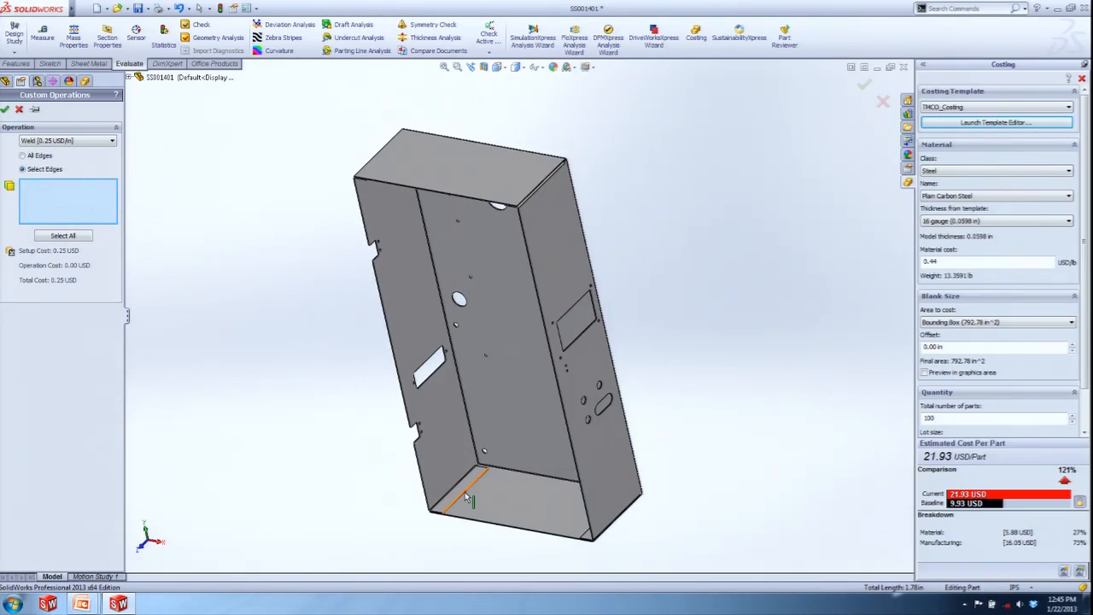
Assign the weld to the four corner tab edges on the inside of the enclosure's two end walls and accept the operation
{"action": "left_click", "coordinate": [468, 497]}
{"action": "middle_click_drag", "start_coordinate": [504, 509], "coordinate": [515, 267]}
{"action": "left_click", "coordinate": [515, 518]}
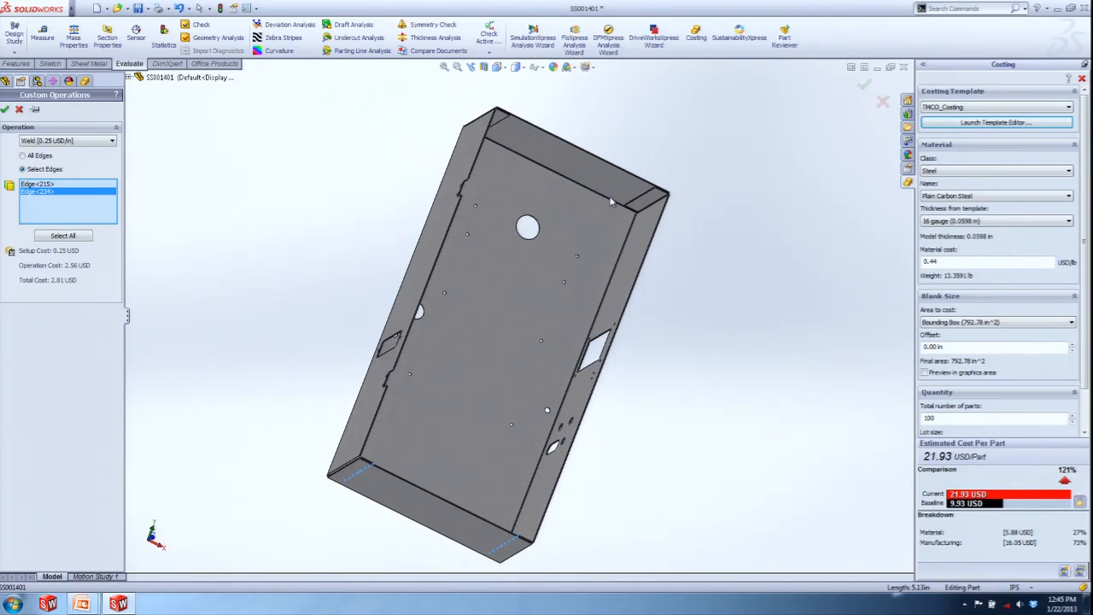
{"action": "left_click", "coordinate": [642, 196]}
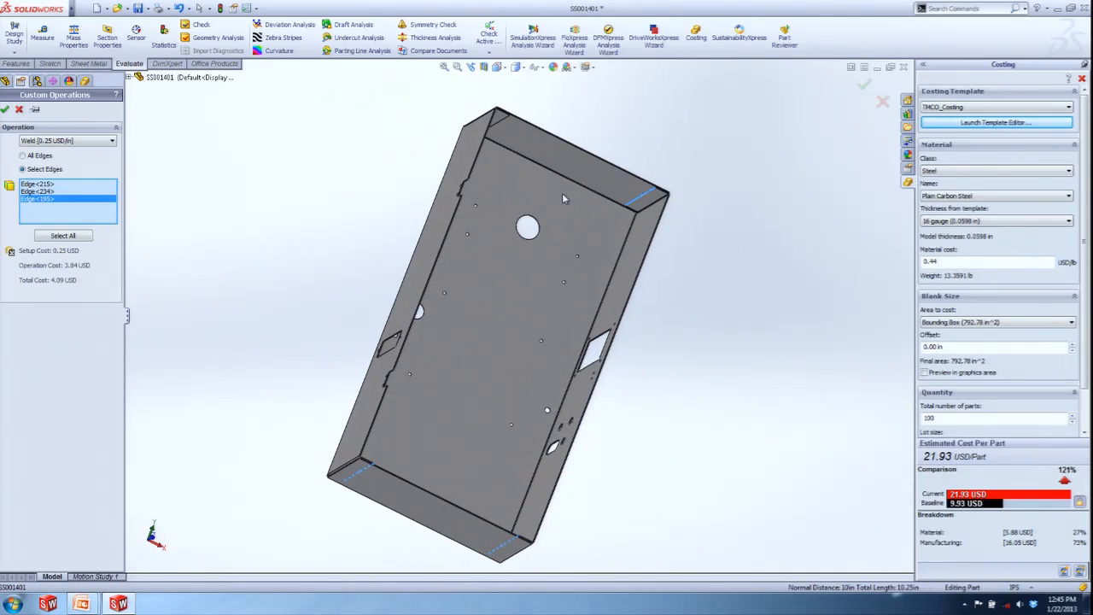
{"action": "left_click", "coordinate": [505, 124]}
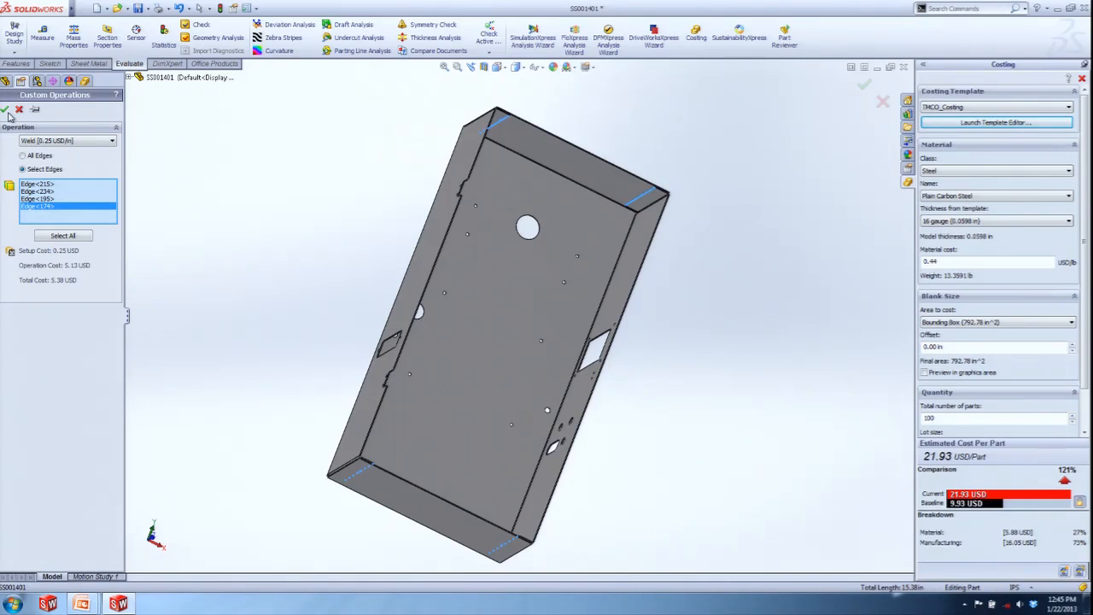
{"action": "key", "text": "Return"}
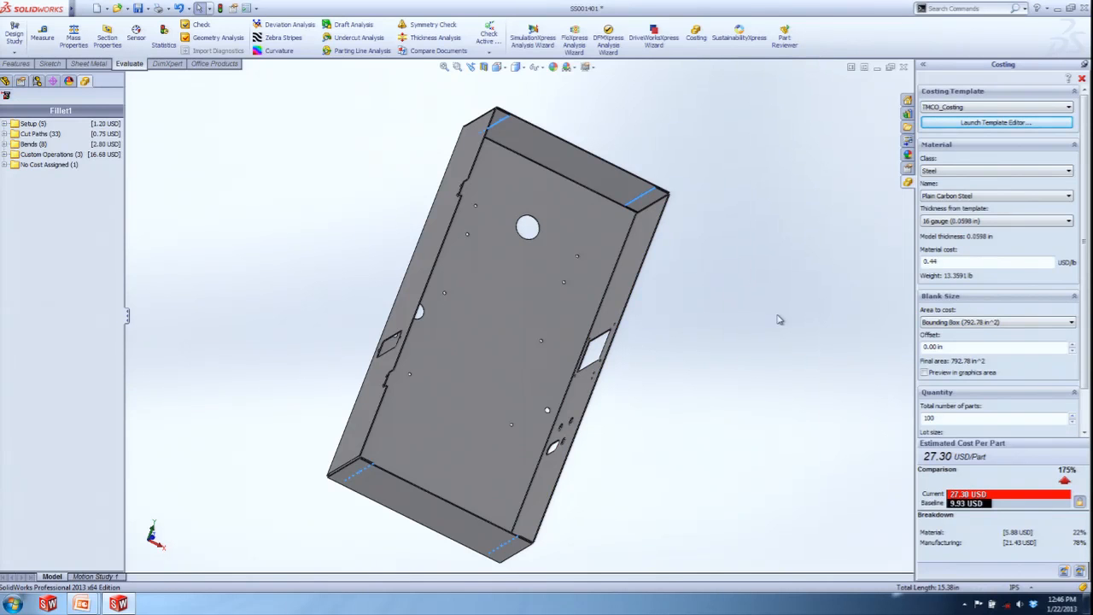
Close the costed enclosure part without saving its changes
{"action": "left_click", "coordinate": [903, 68]}
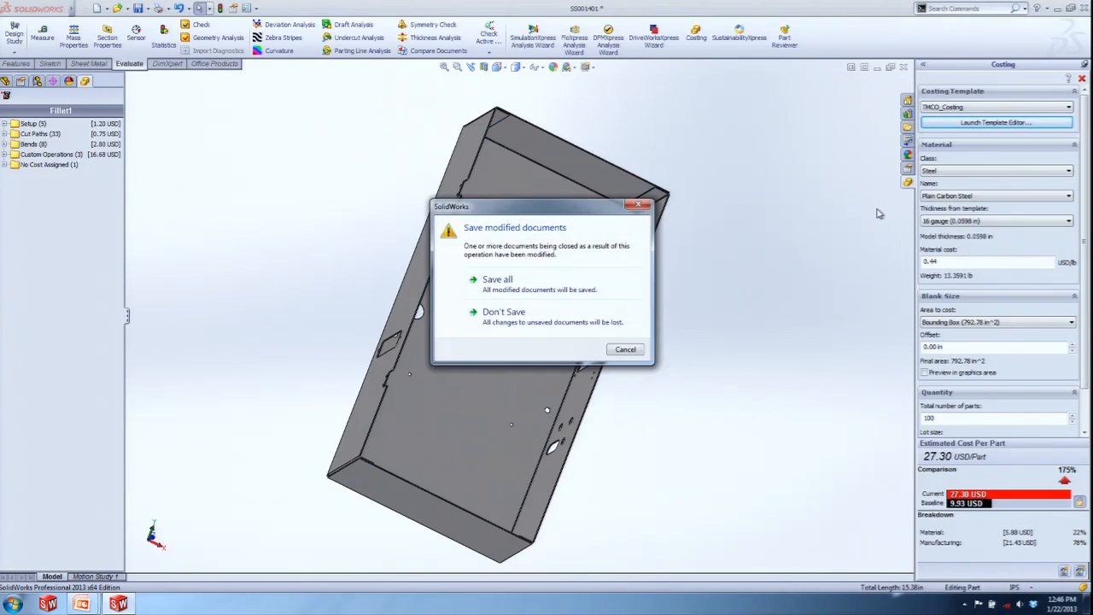
{"action": "left_click", "coordinate": [528, 320]}
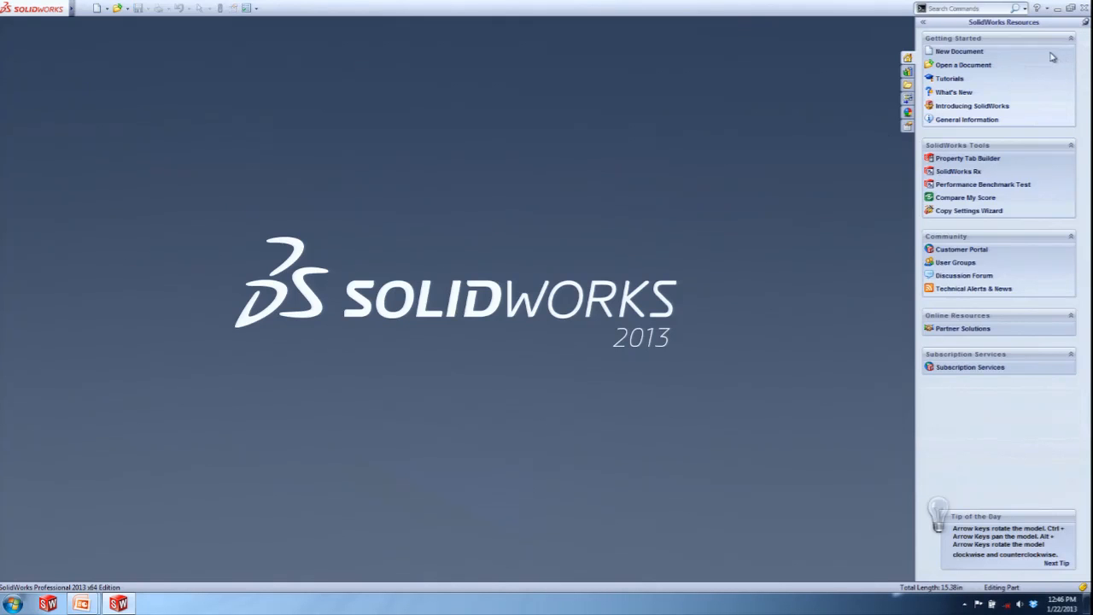